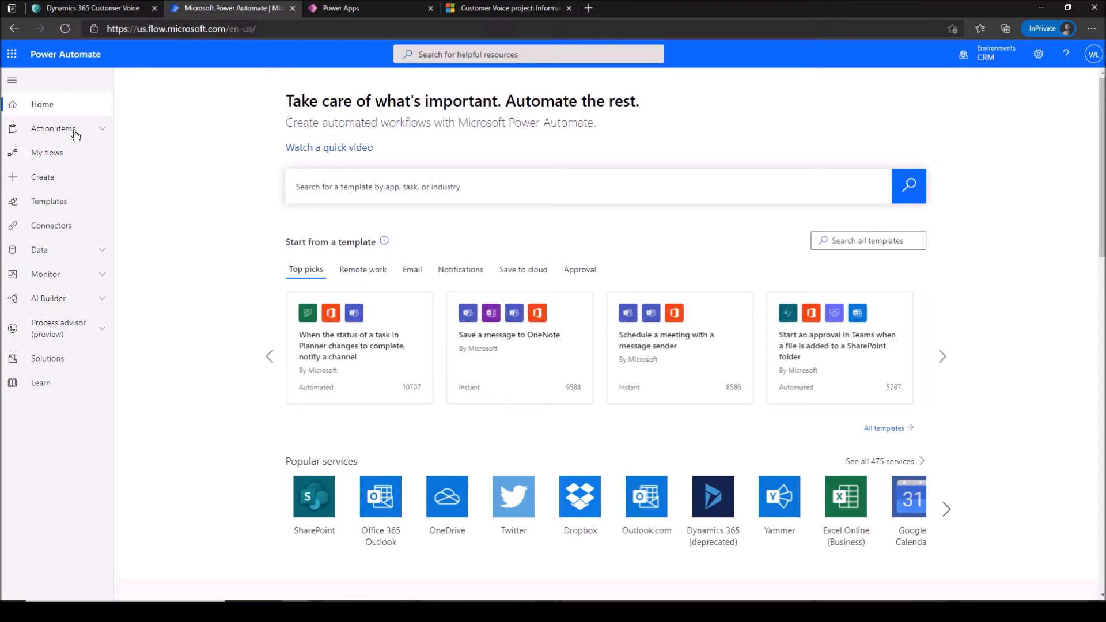
Create an automated cloud flow named "Survey follow up" with the Microsoft Dataverse trigger "When a row is added, modified or deleted".
click(54, 181)
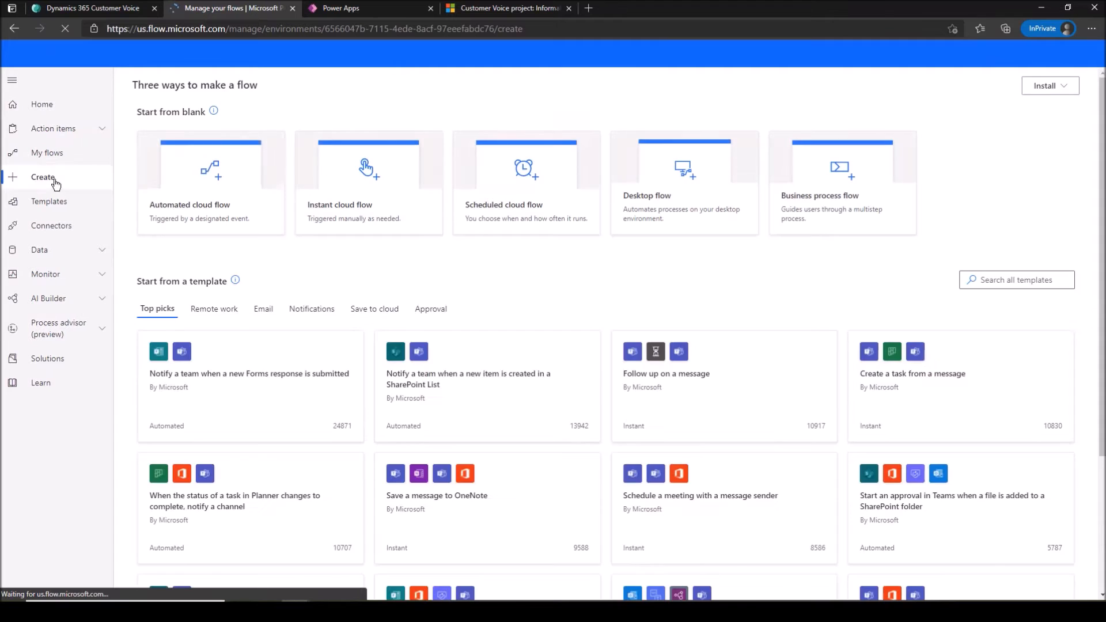
click(211, 172)
text(Survey follow up)
click(668, 263)
text(Dataverse)
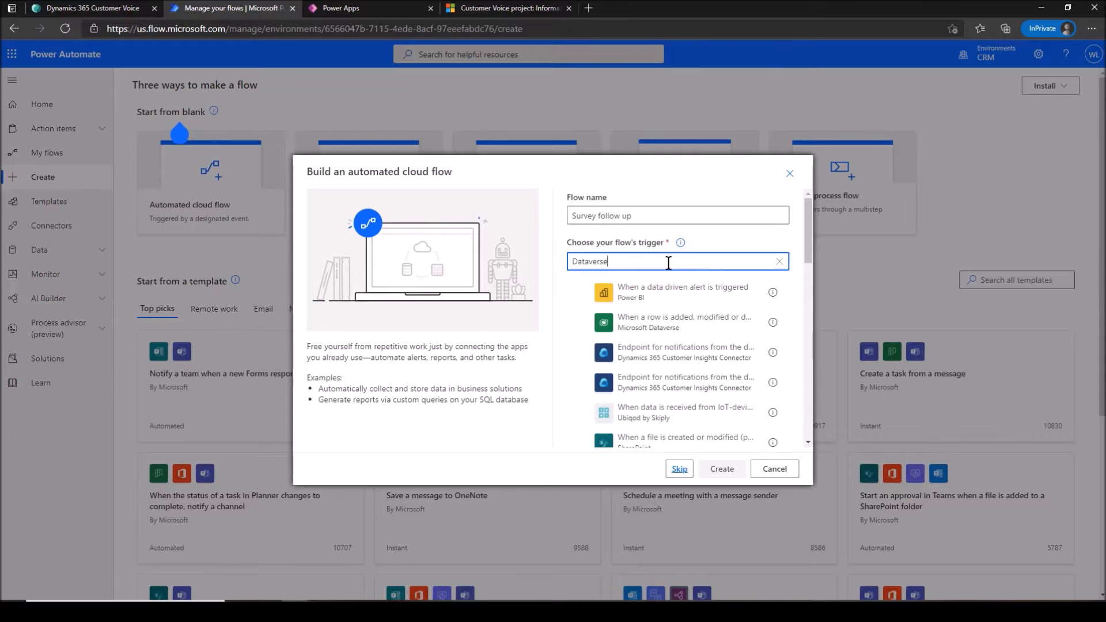
click(675, 304)
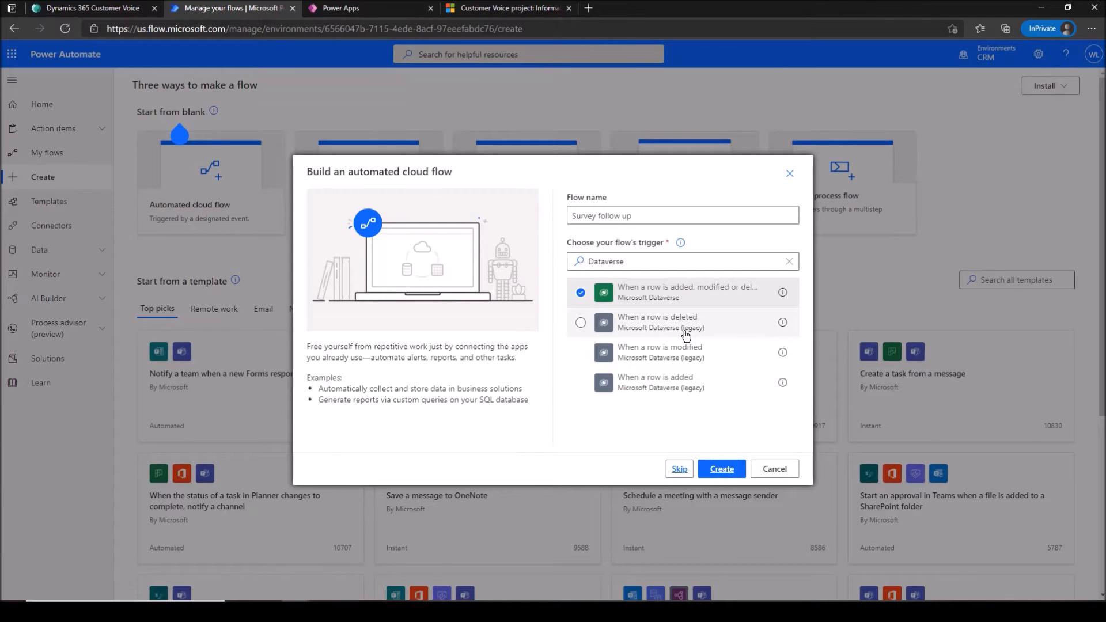
click(721, 469)
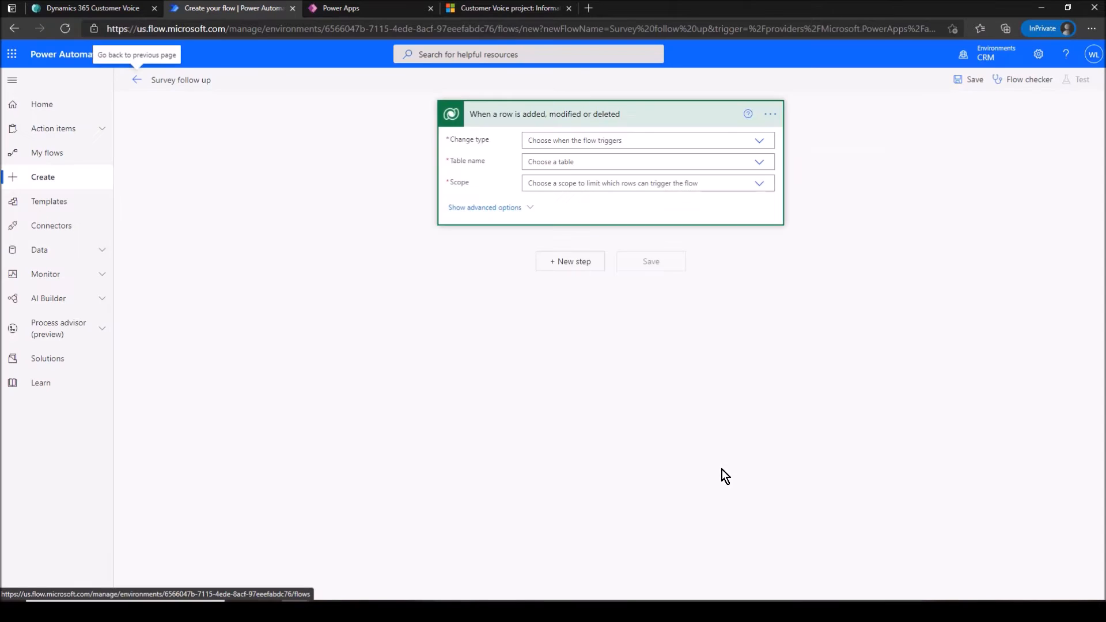
Configure the trigger with change type Create, table Customer Voice survey responses and scope Organization.
click(760, 141)
click(672, 158)
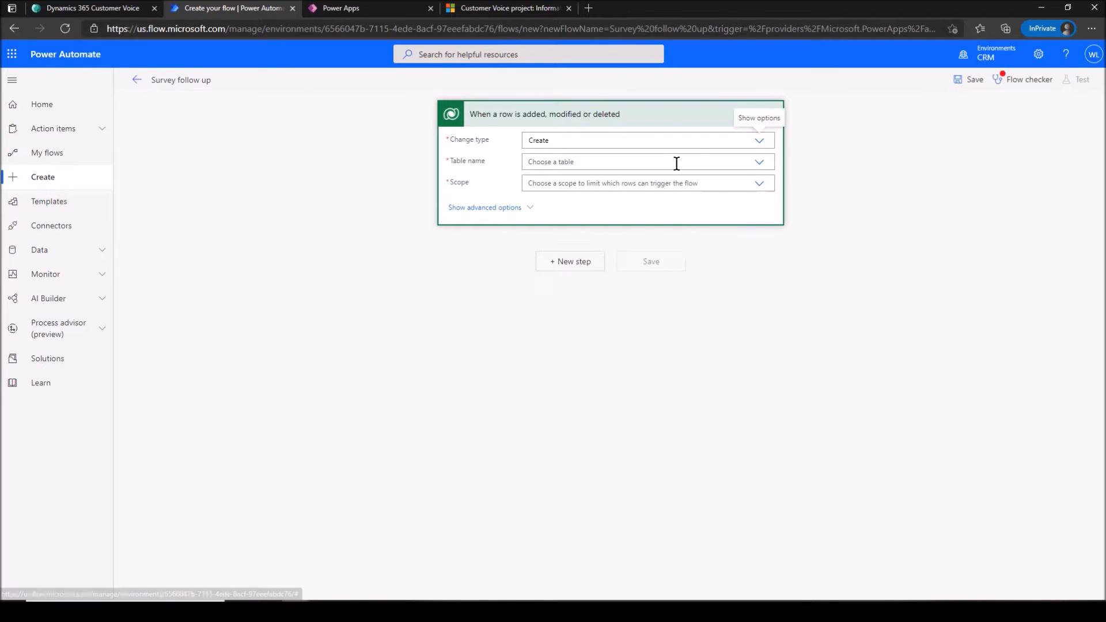
text(Customer Voice)
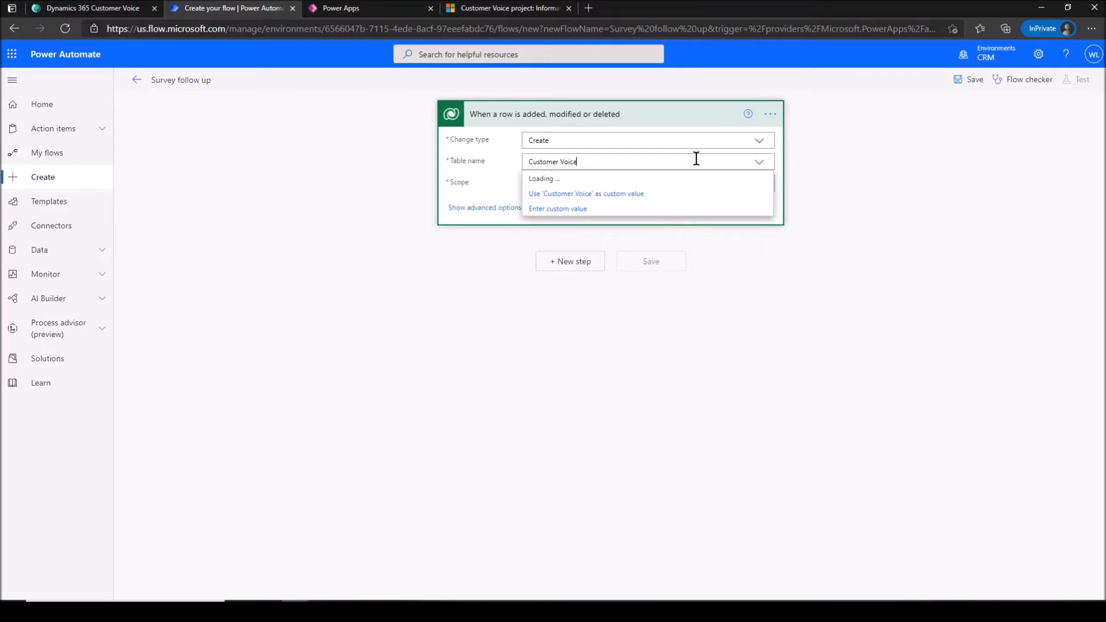
scroll(669, 265, down, 3)
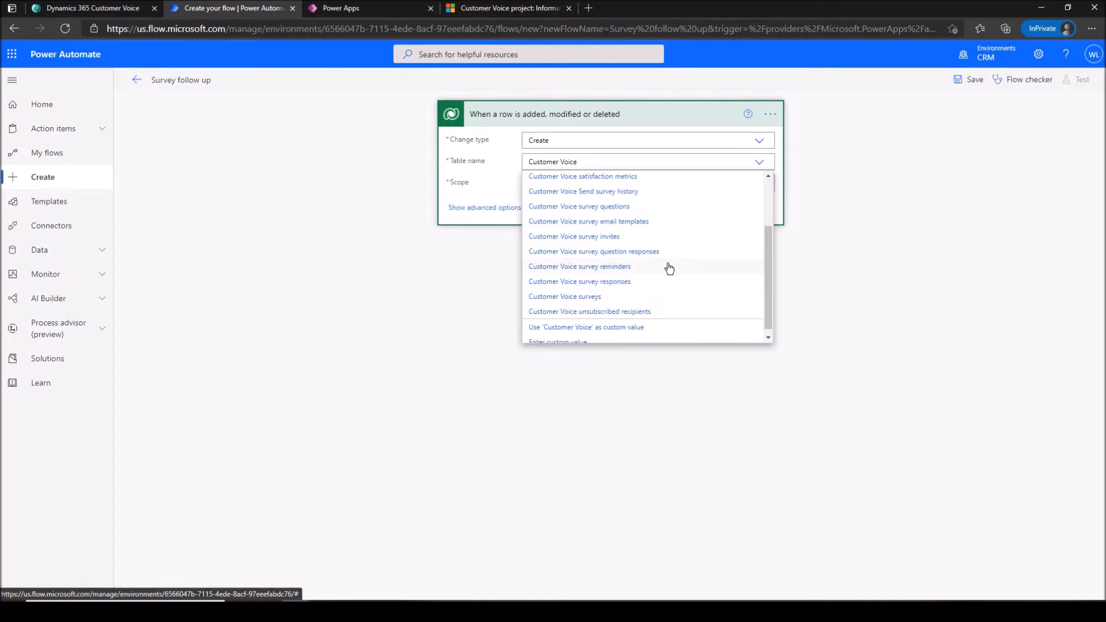
click(665, 282)
click(761, 183)
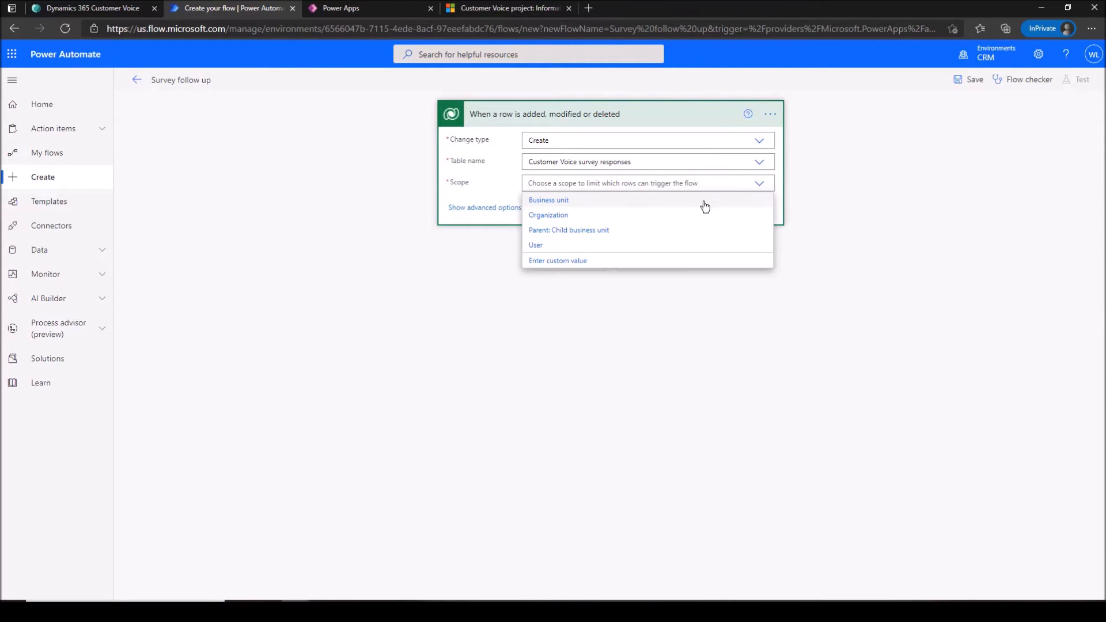
click(701, 215)
Open the trigger's settings and add an empty trigger condition.
click(771, 114)
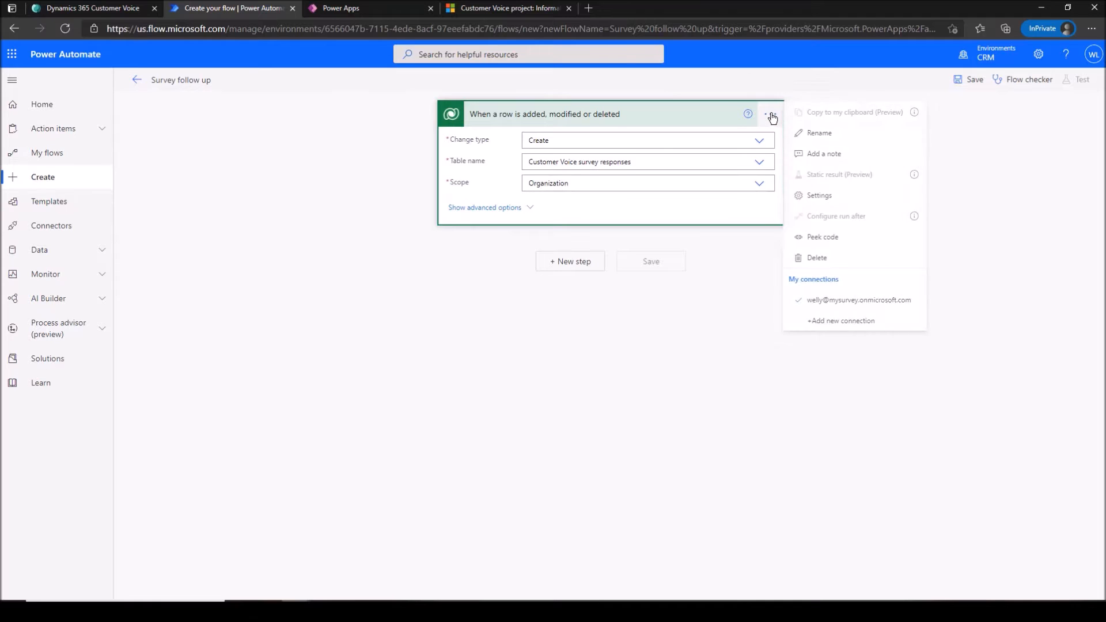
click(828, 197)
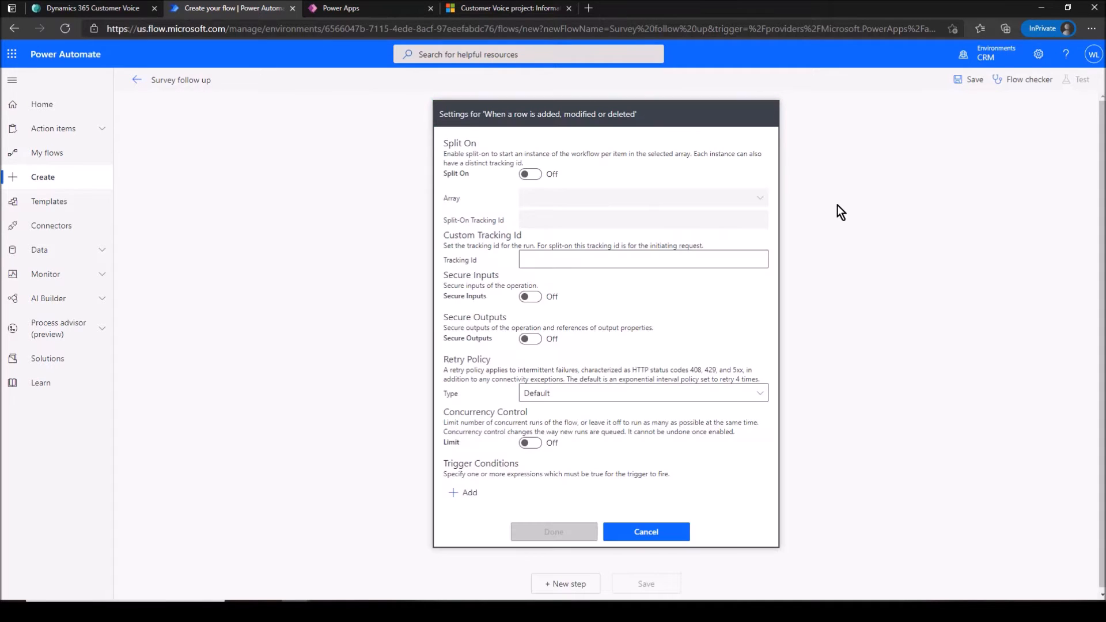
click(462, 493)
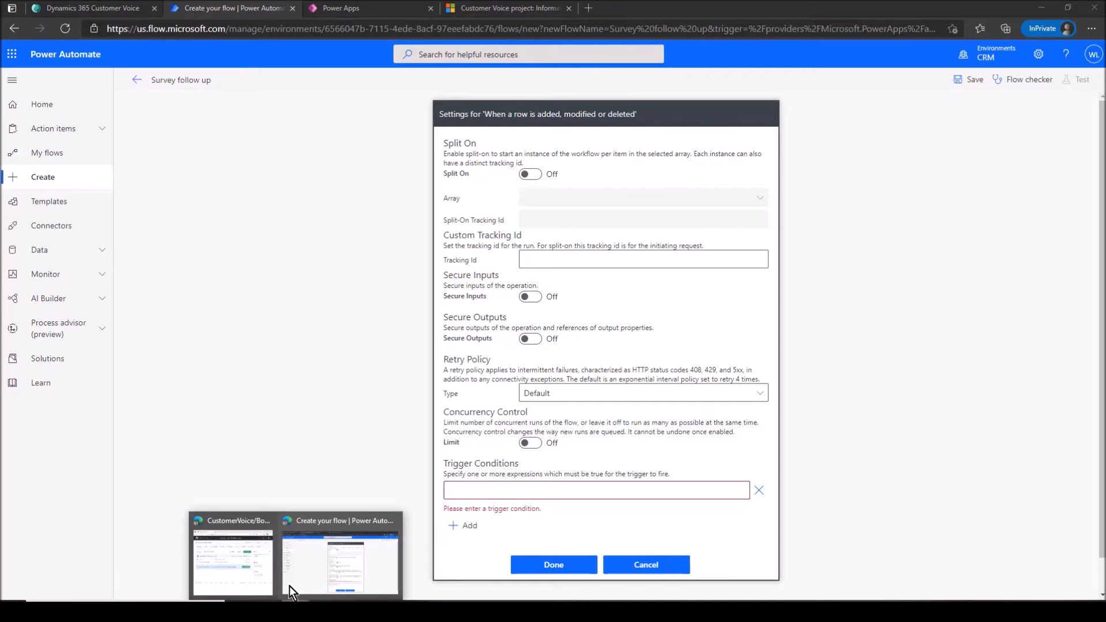
Copy the expression from SurveyResponseTrigger in the CustomerVoice/Book GitHub repository and switch to Triggers.txt in Notepad.
click(234, 576)
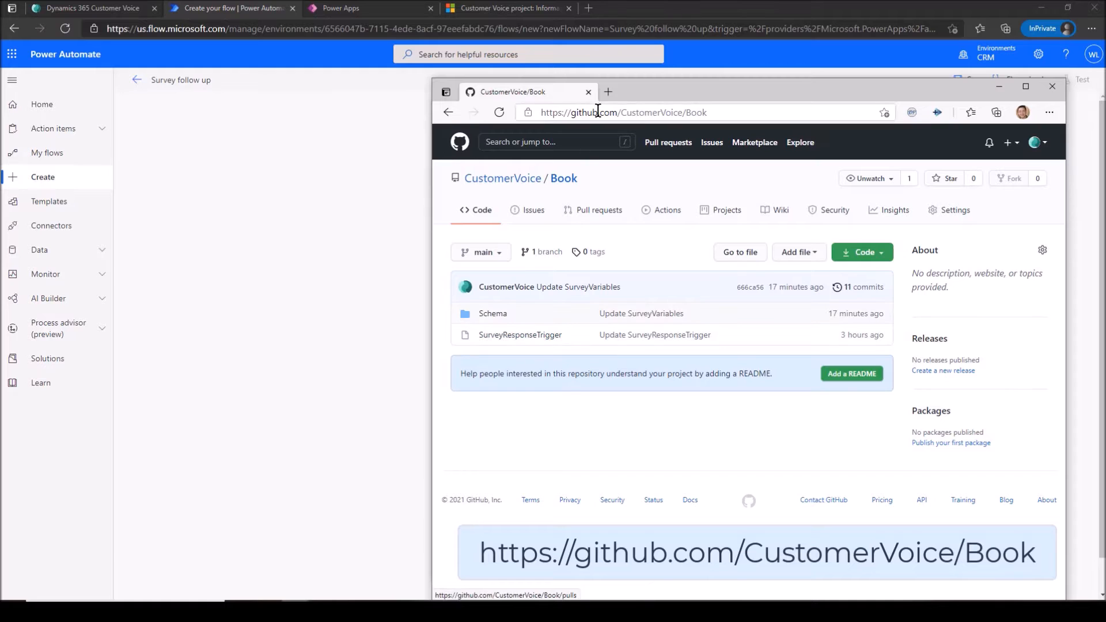
click(675, 112)
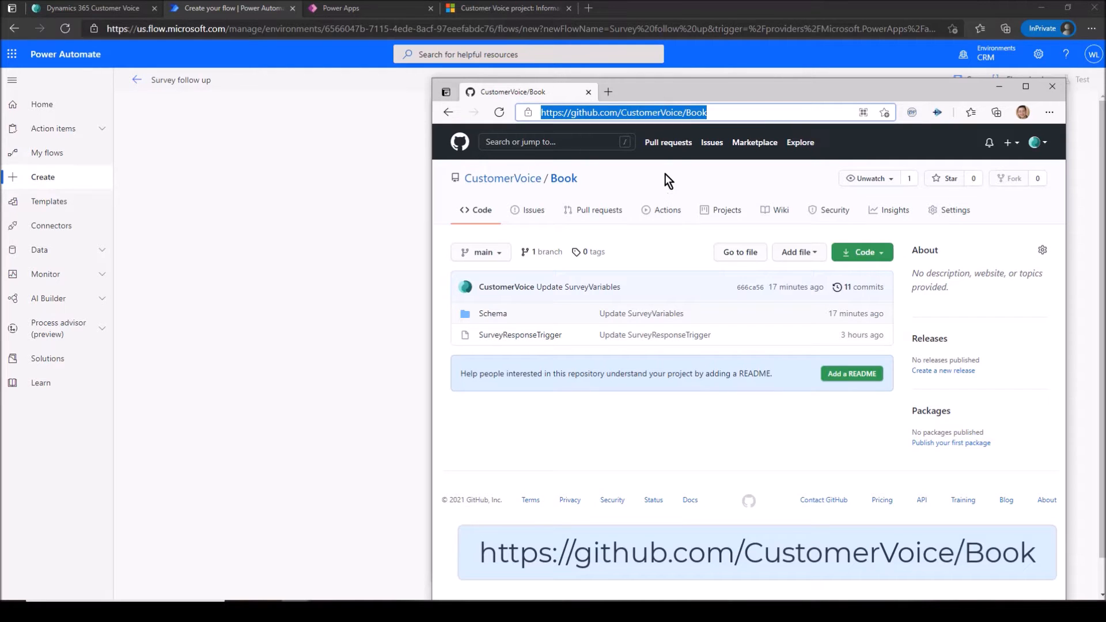
click(526, 336)
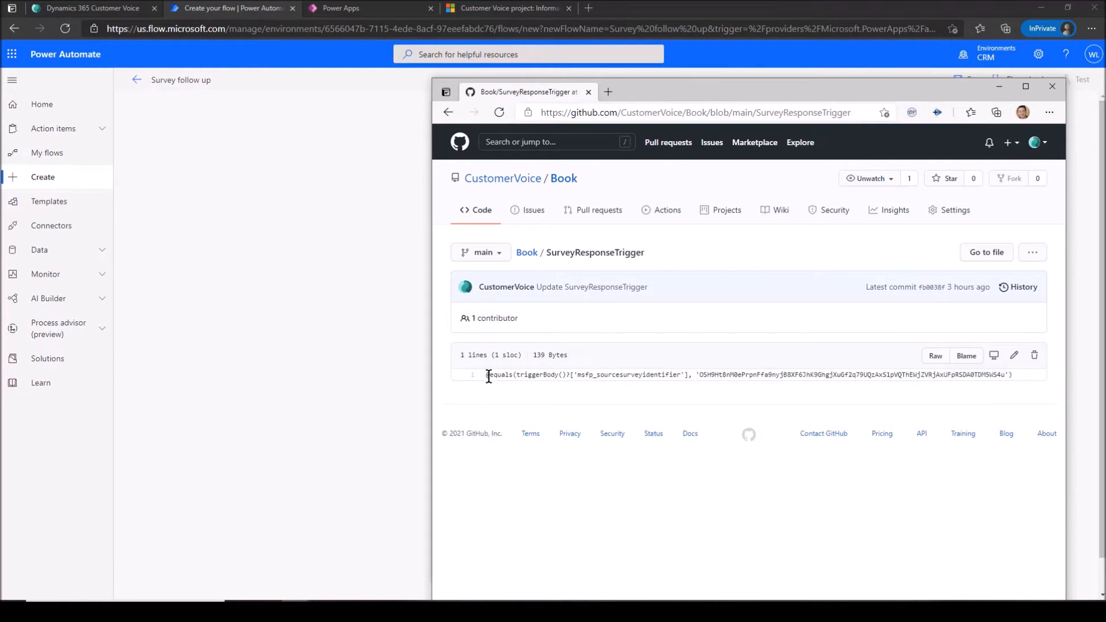
drag(486, 375, 1030, 378)
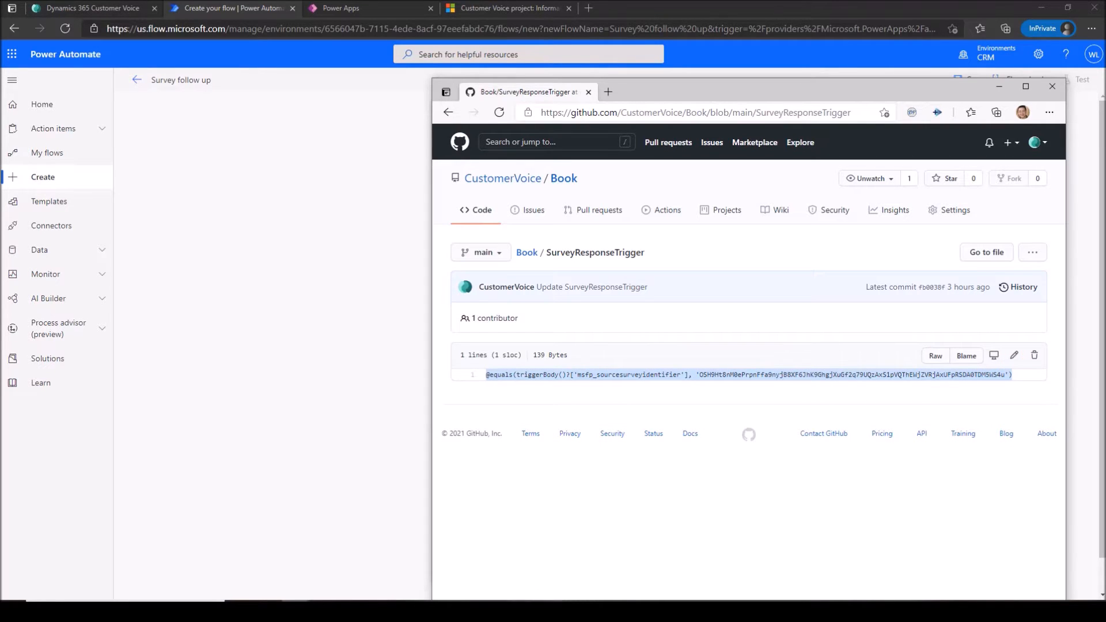
click(642, 569)
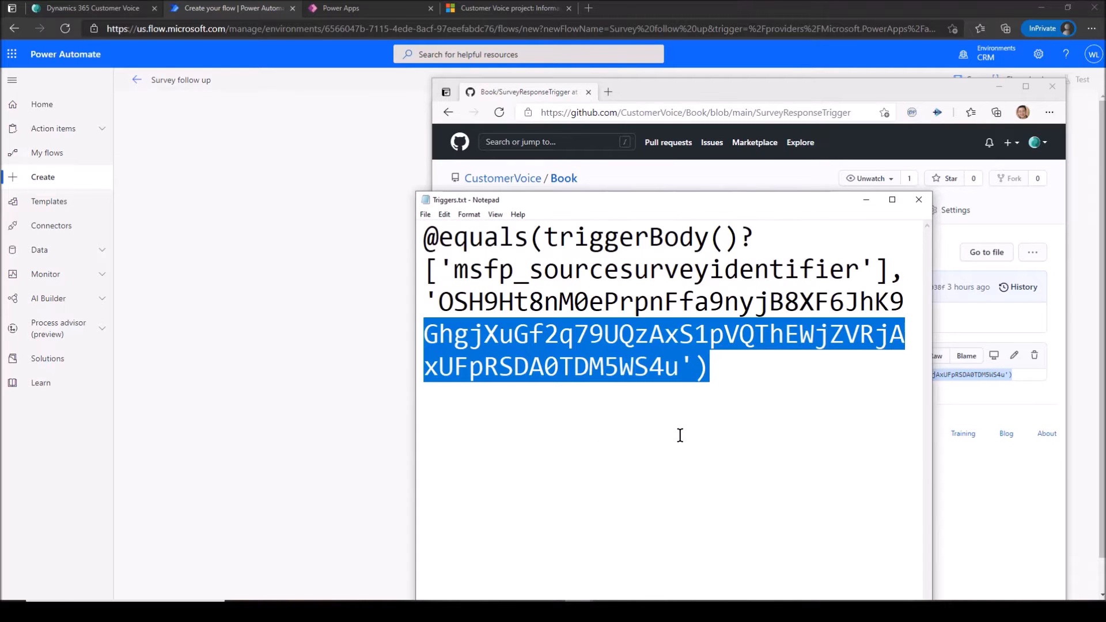
click(680, 435)
click(119, 9)
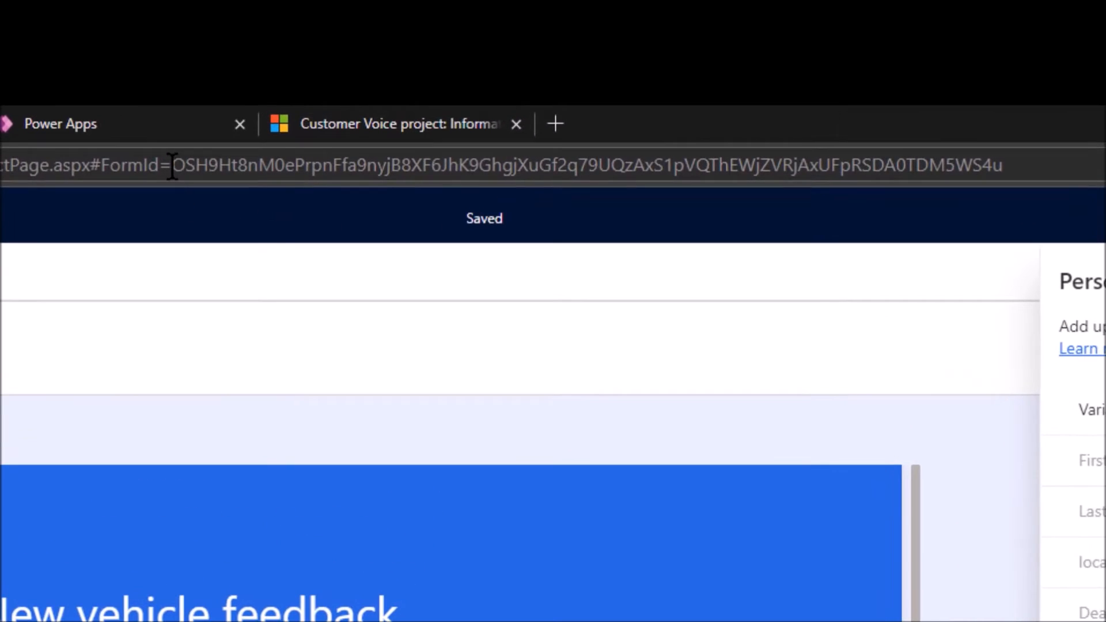
click(600, 27)
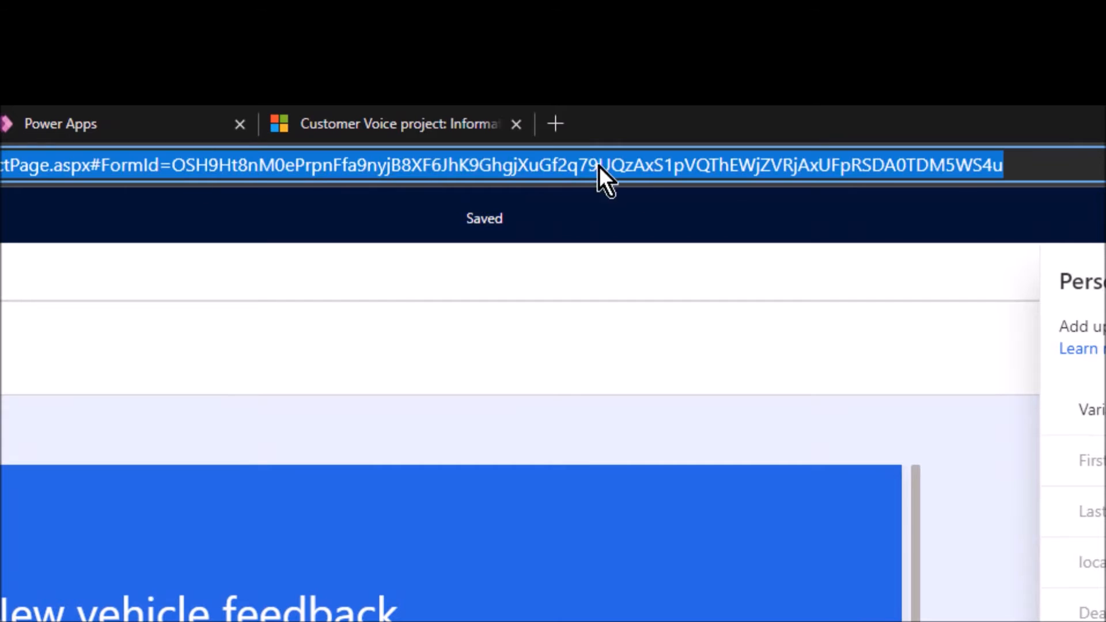
click(1049, 165)
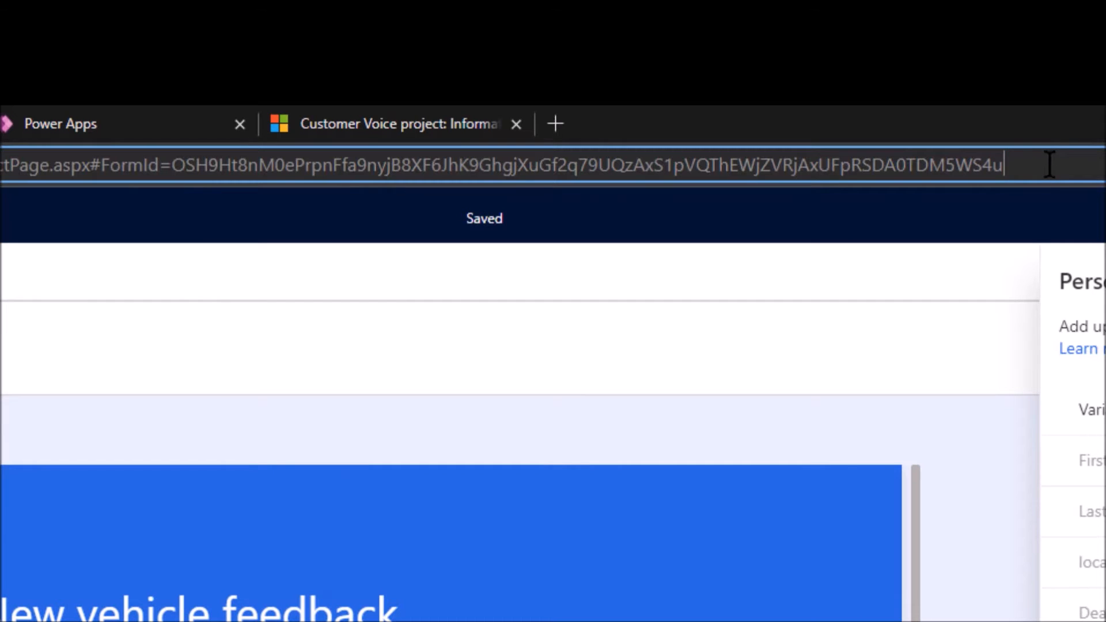
shift+click(172, 165)
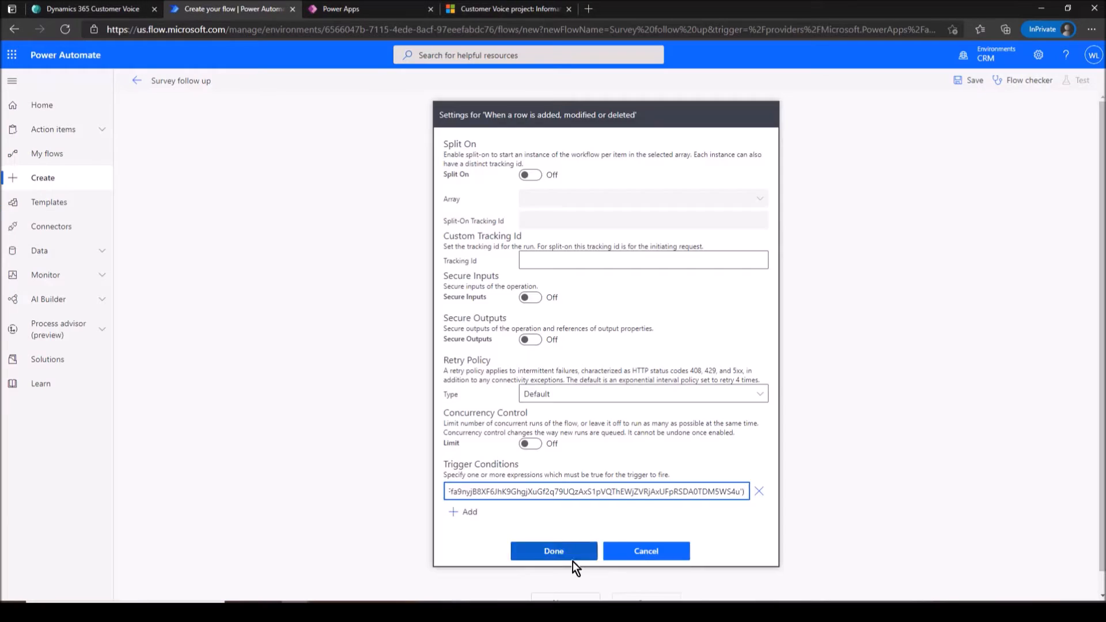
click(570, 558)
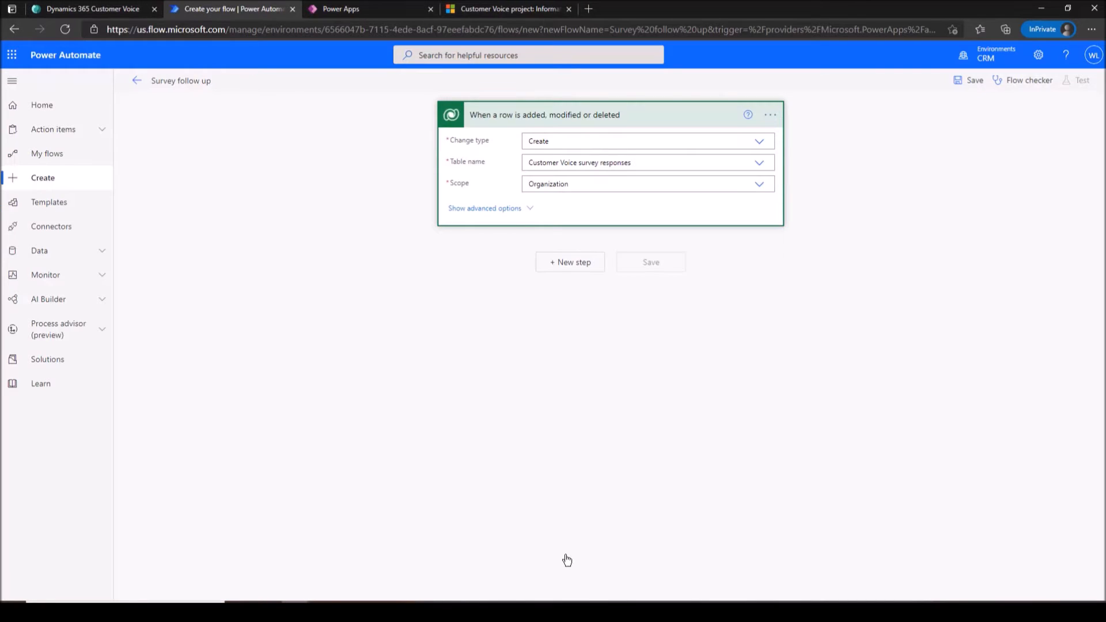
Rename the flow's trigger as "Survey Response".
click(770, 115)
click(818, 133)
text(Survey Response)
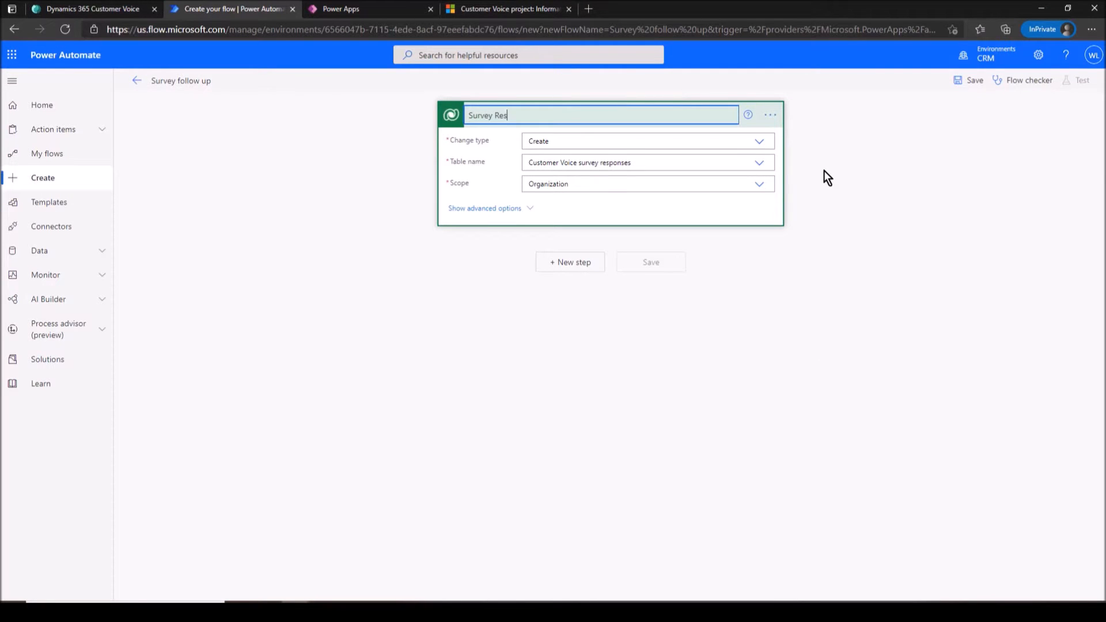
click(578, 307)
Add a Condition step after the trigger and use Satisfaction metric value as its first value.
click(564, 264)
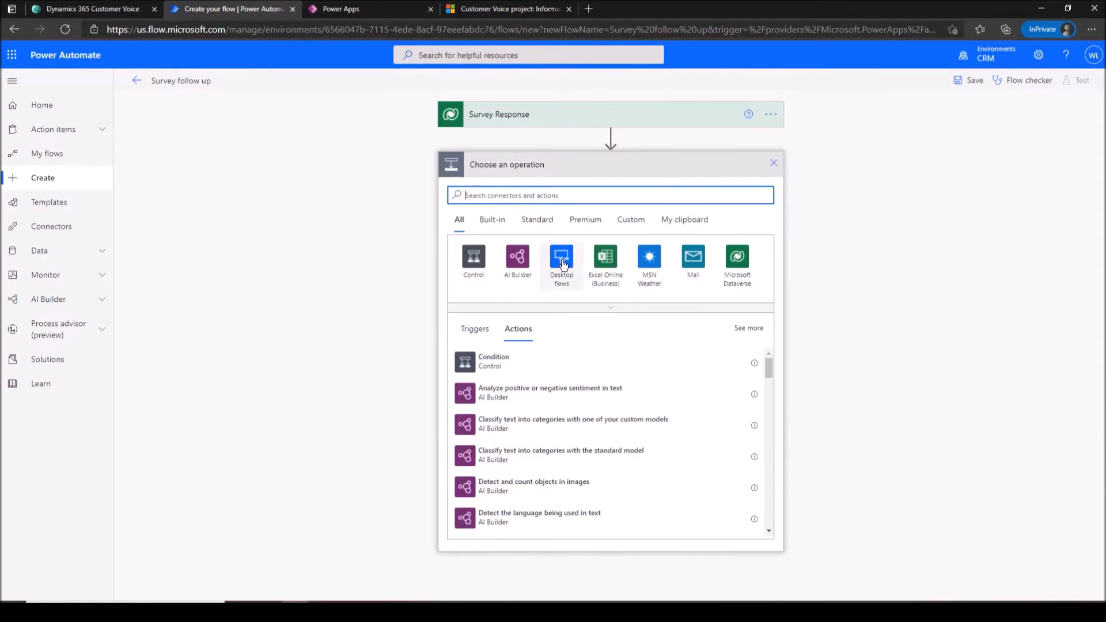
click(489, 362)
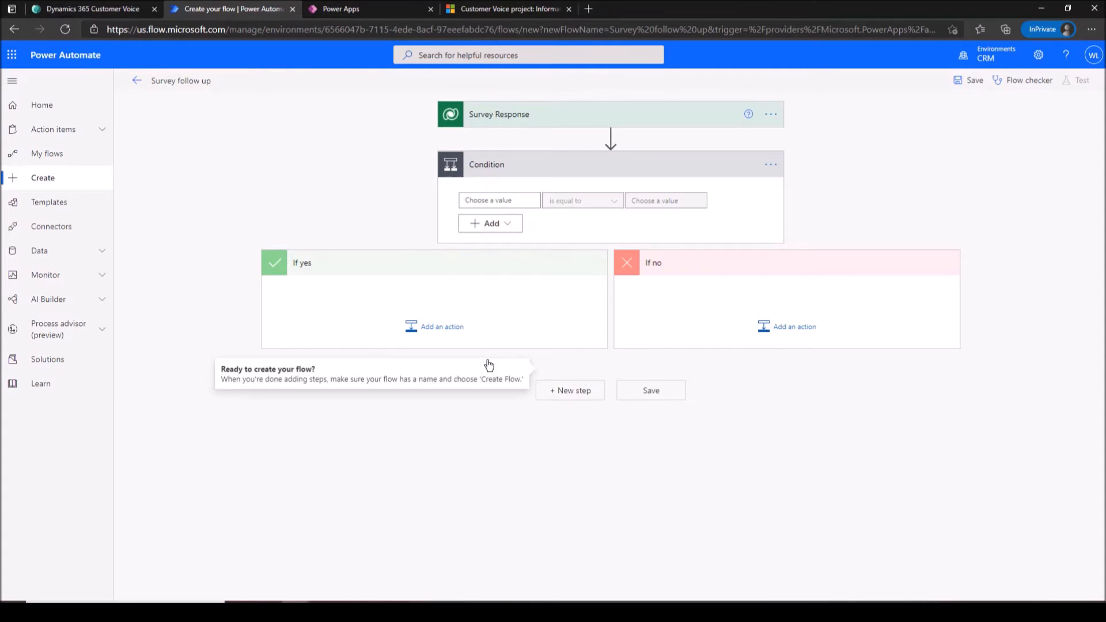
click(499, 201)
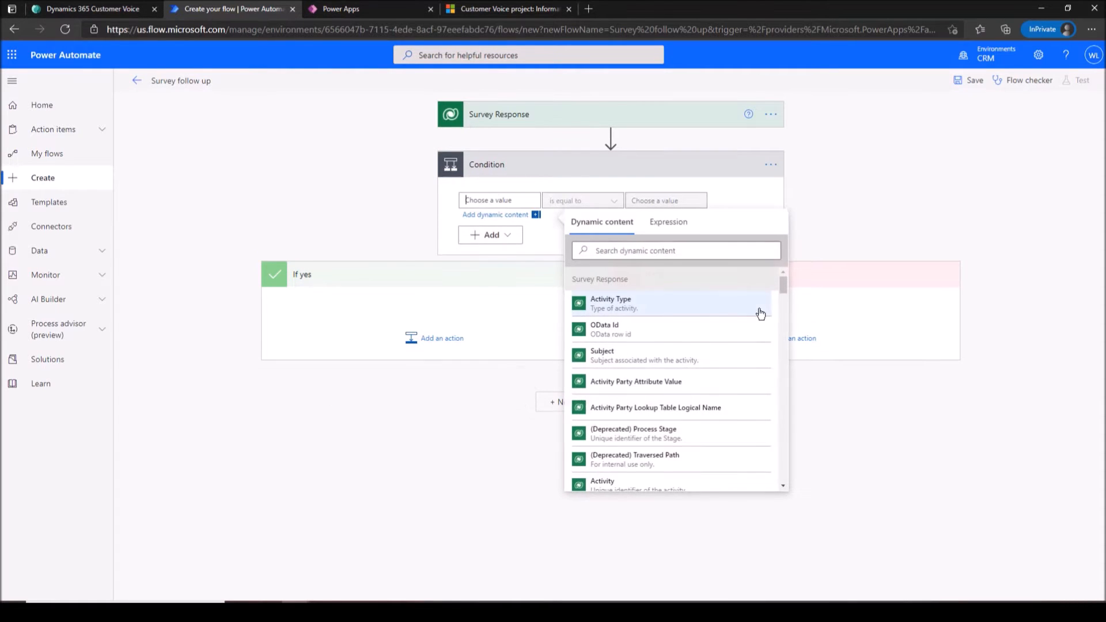
click(709, 250)
text(sa)
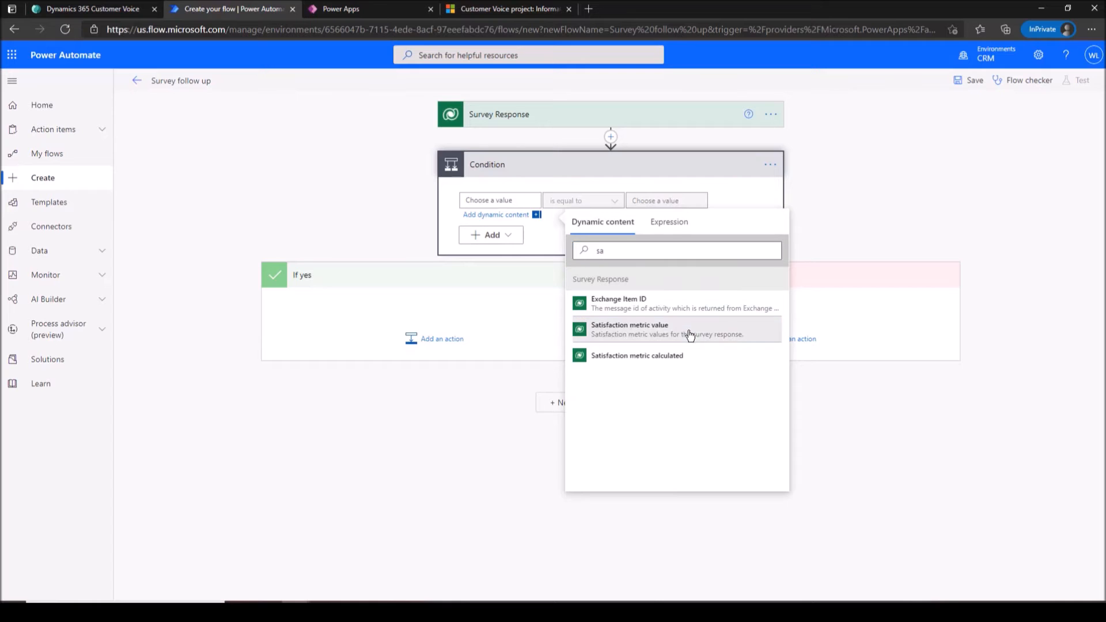
click(691, 338)
Set the condition's comparison value to the expression null.
click(663, 202)
click(835, 223)
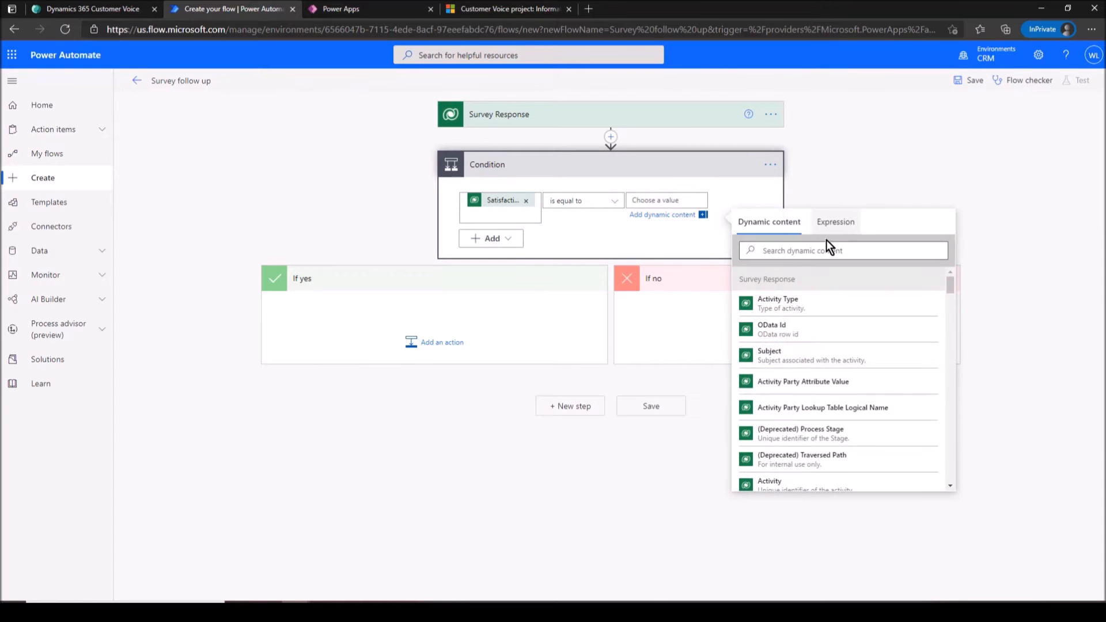
text(null)
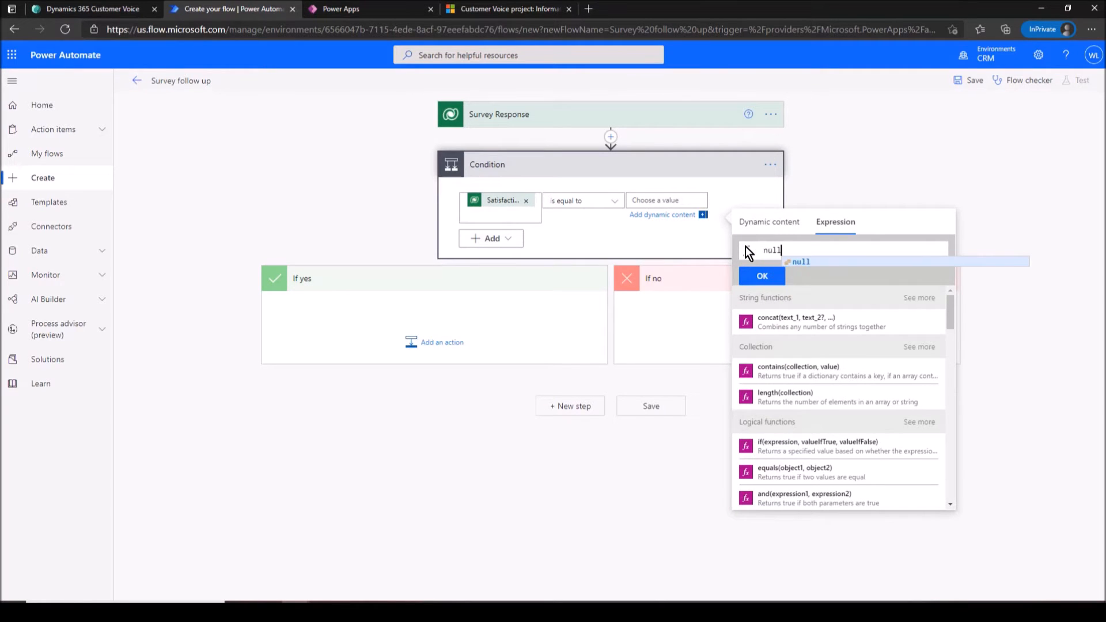
click(802, 262)
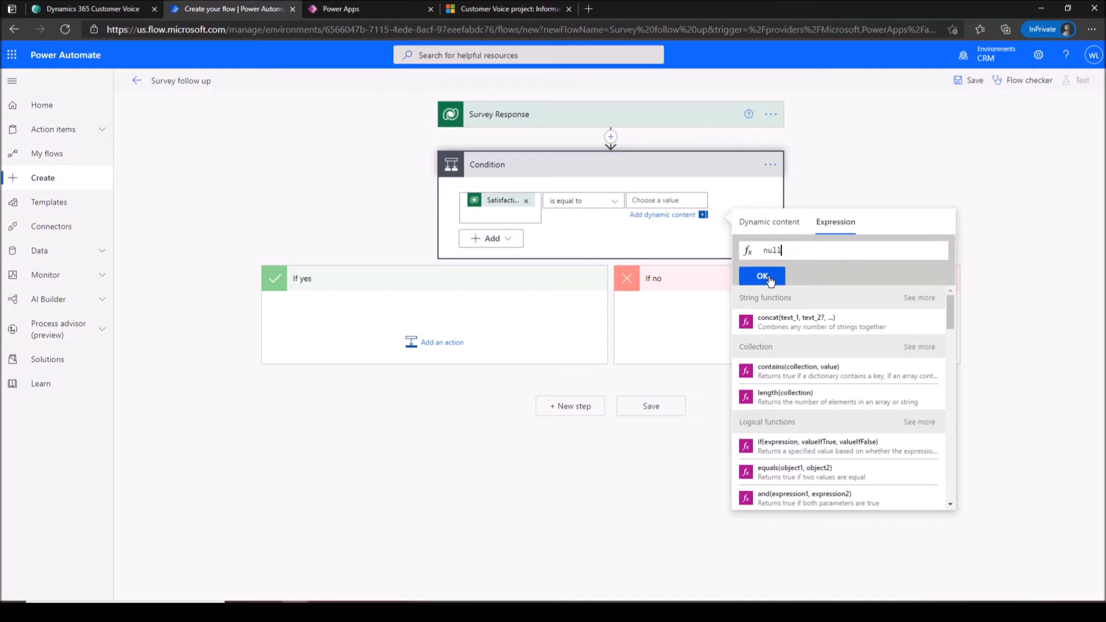
click(766, 277)
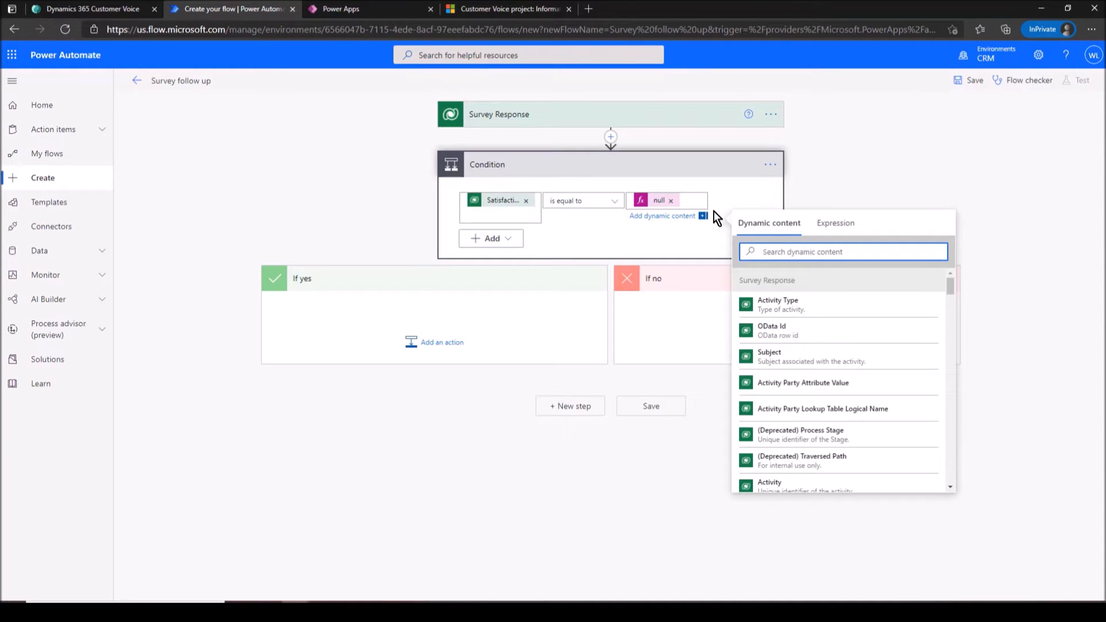
Rename the condition as "Check for empty metrics".
click(770, 165)
click(806, 183)
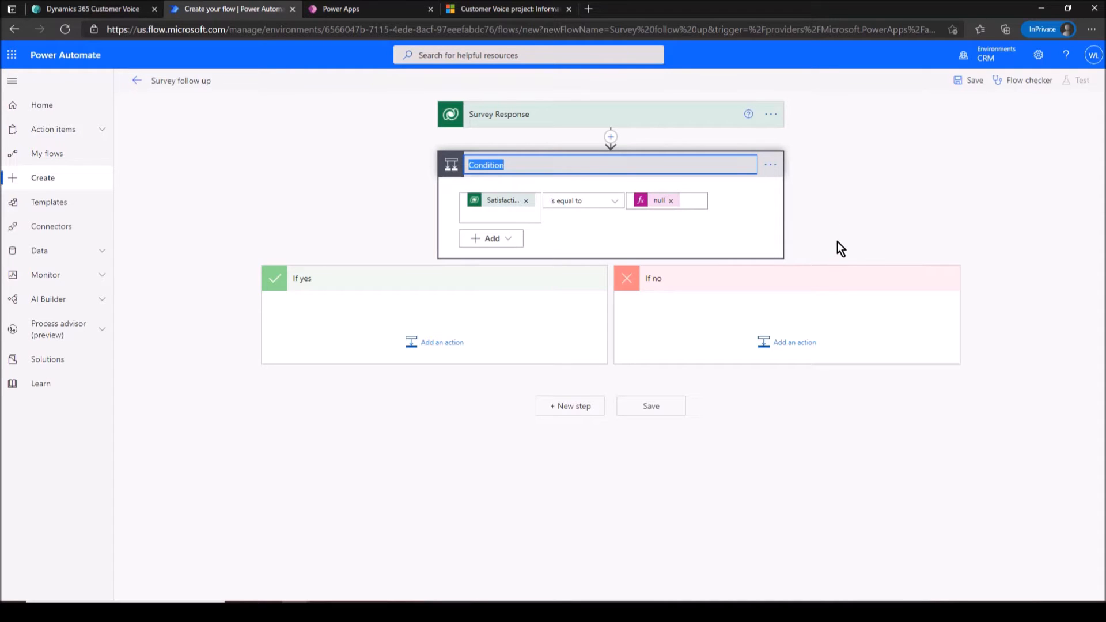
text(Check for empty metrics)
click(857, 238)
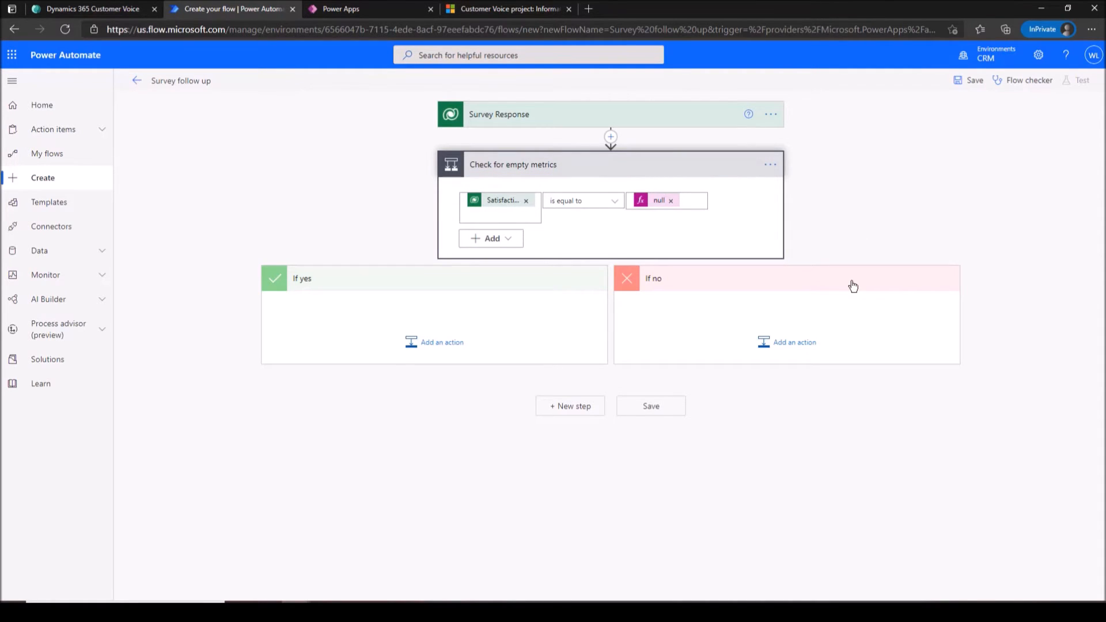
Add a Parse JSON action to the If no branch with Satisfaction metric value as its content.
click(779, 345)
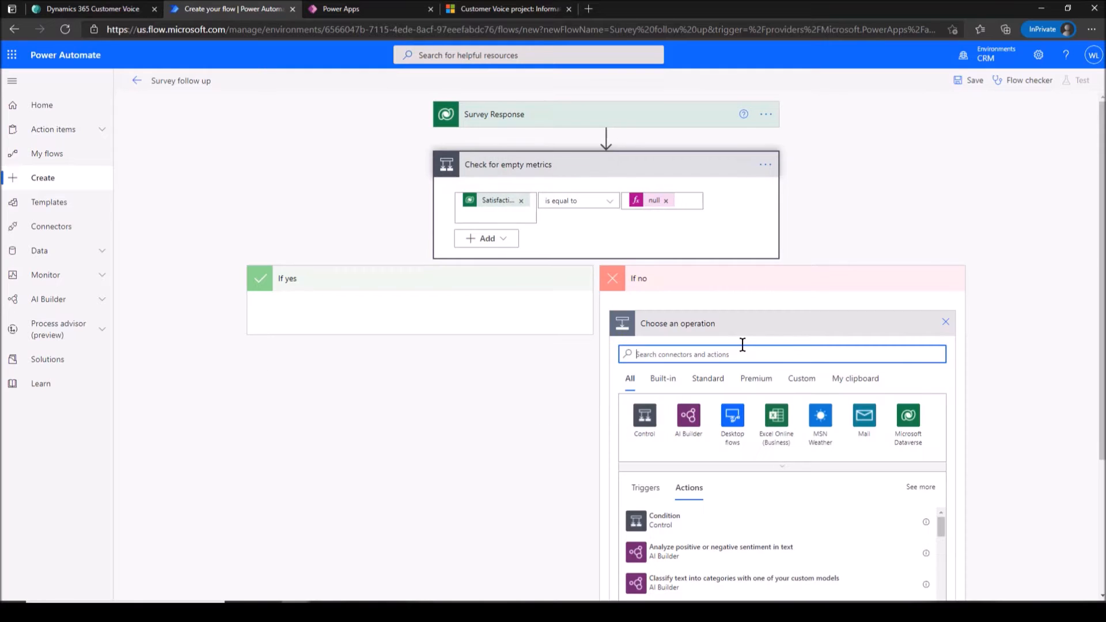
text(Parse JSO)
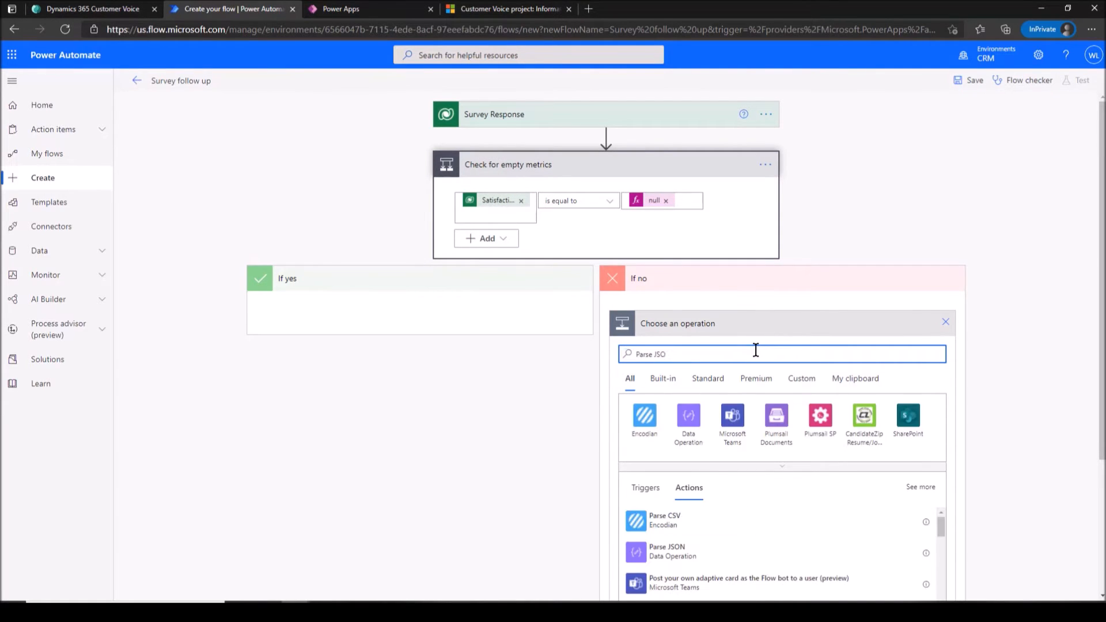
text(N)
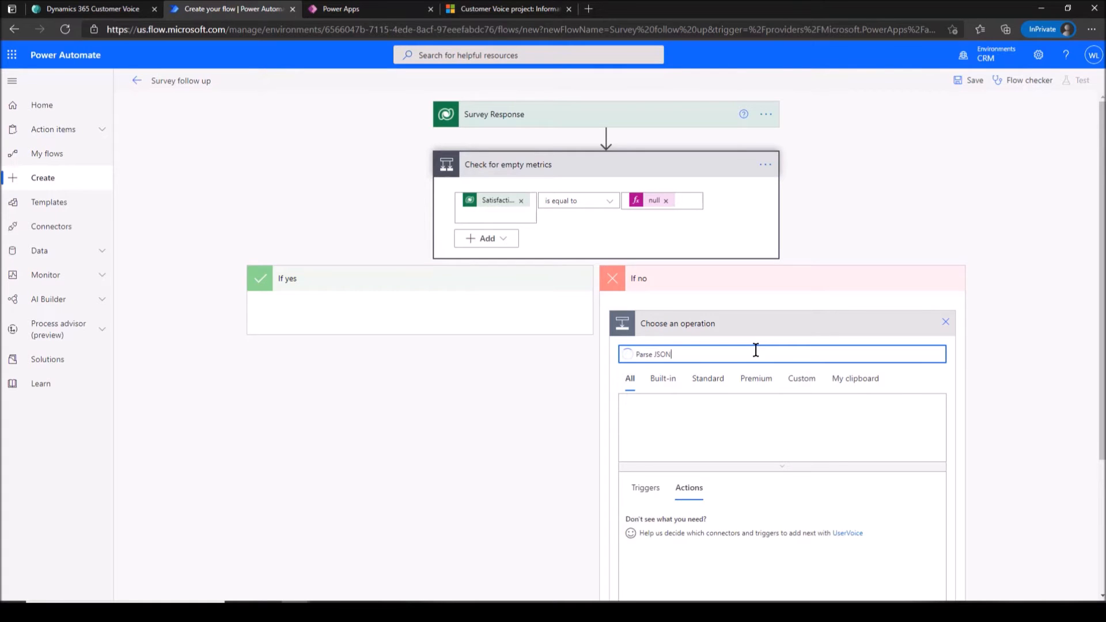
click(691, 522)
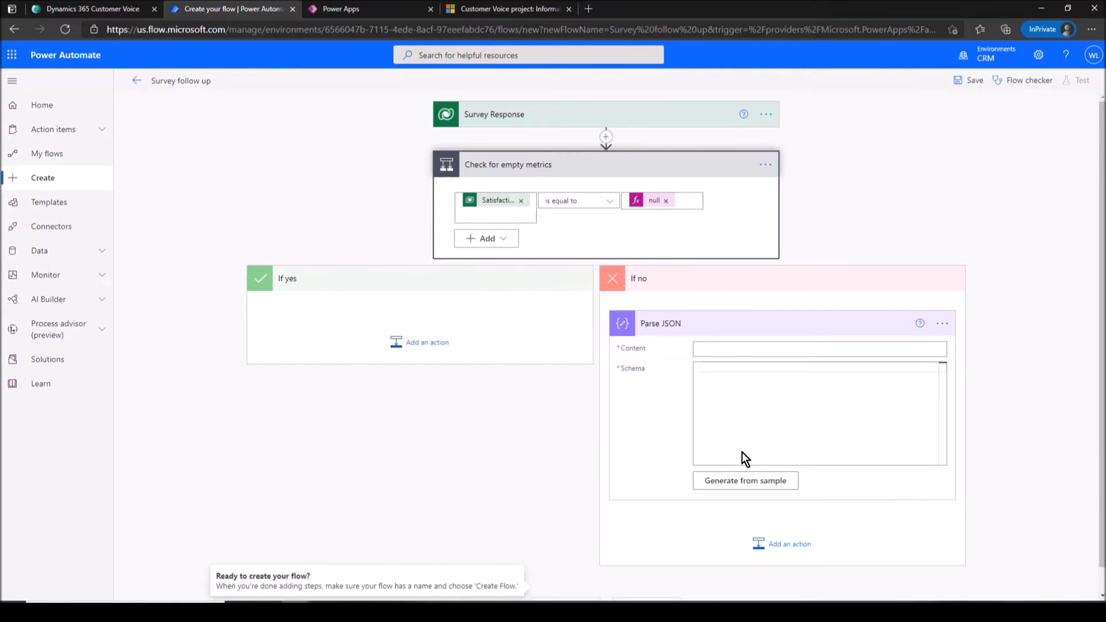
click(728, 348)
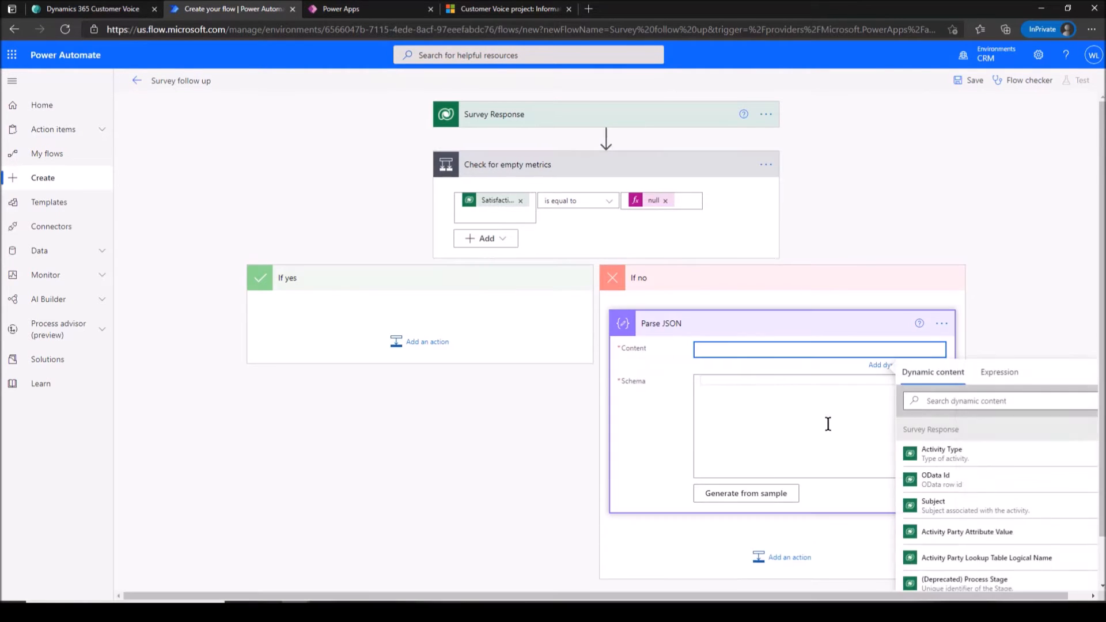
click(966, 401)
text(sat)
click(968, 455)
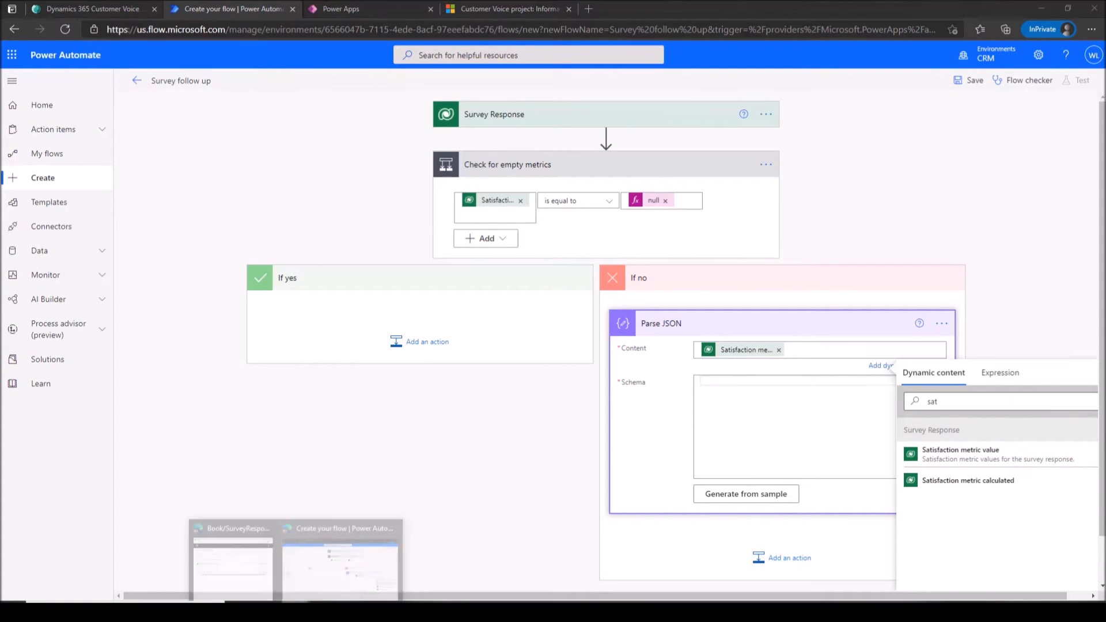
Switch to the GitHub Book repository and copy the full SatisfactionMetrics schema from its Schema folder.
click(254, 547)
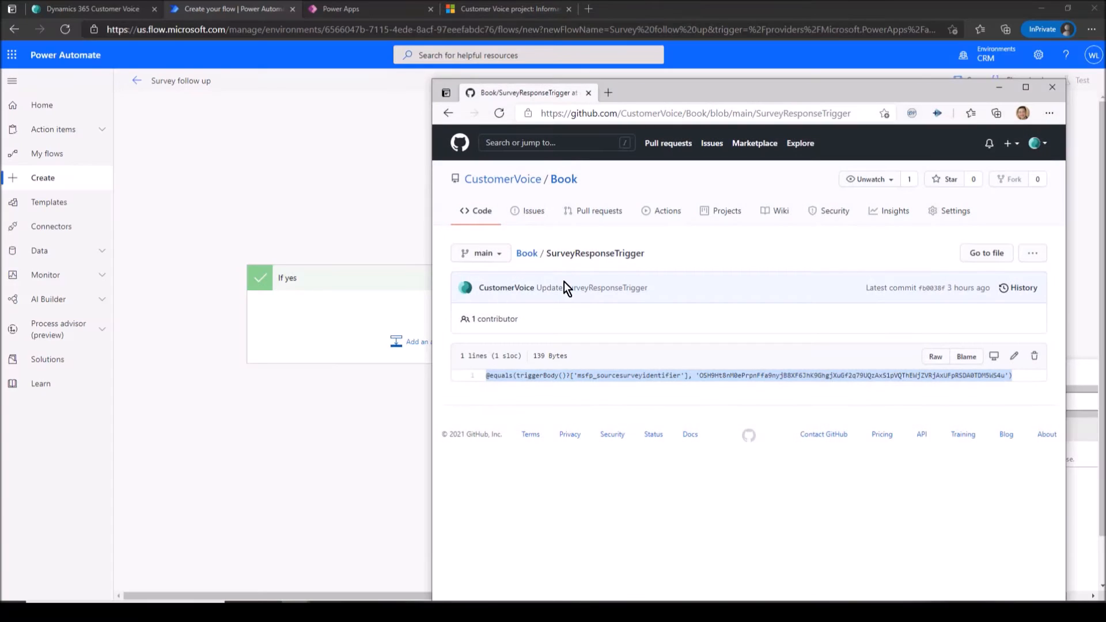
click(527, 255)
click(487, 317)
click(507, 337)
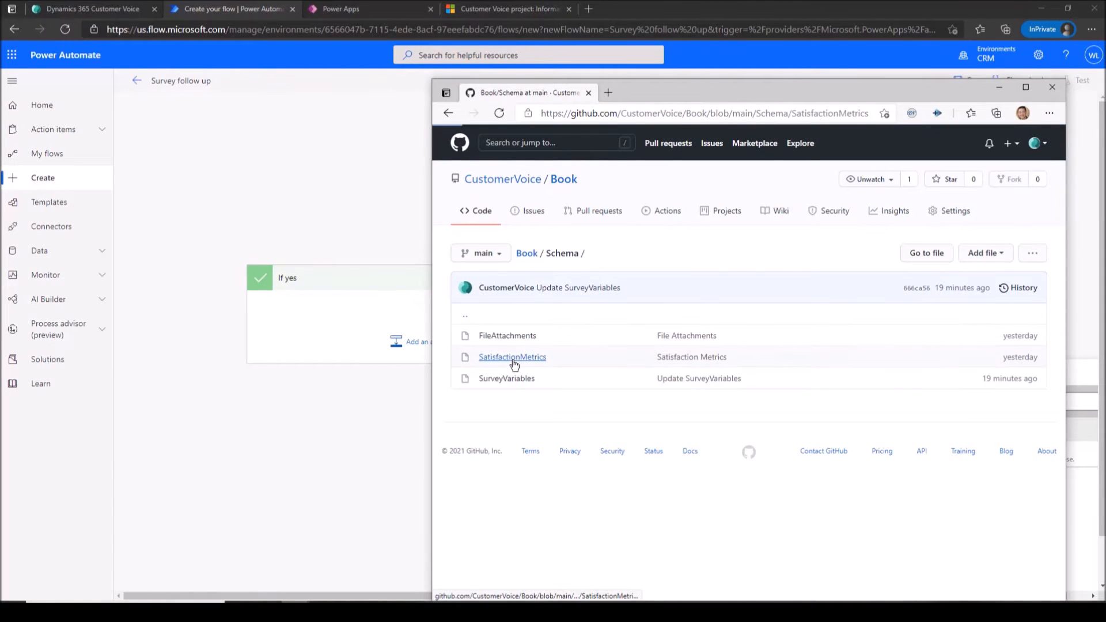
scroll(500, 380, down, 1)
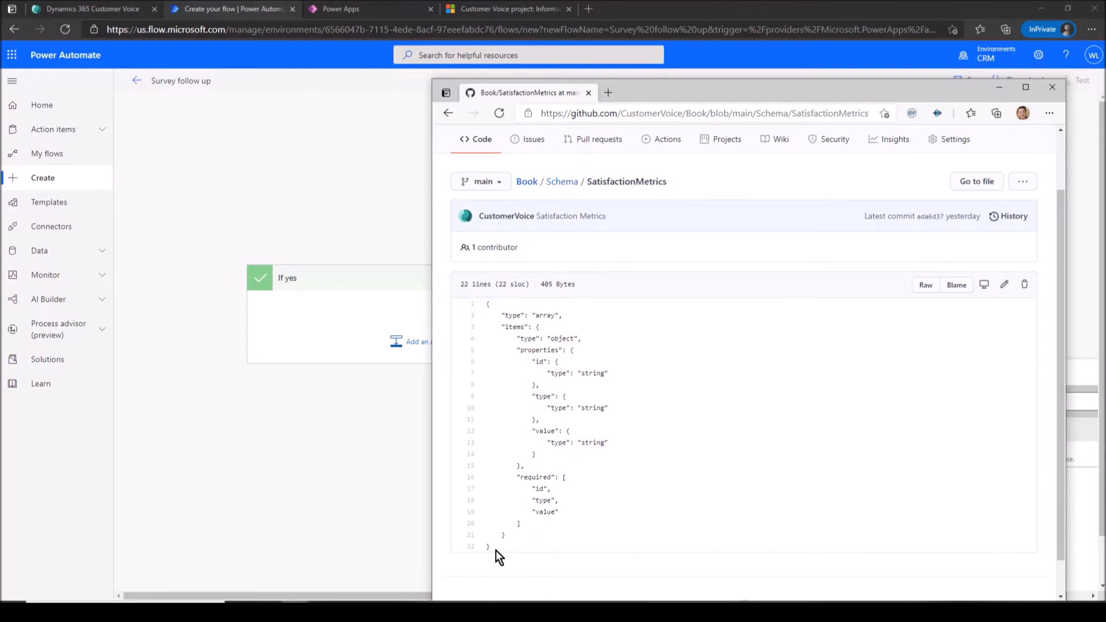
drag(494, 544, 482, 305)
key(ctrl+c)
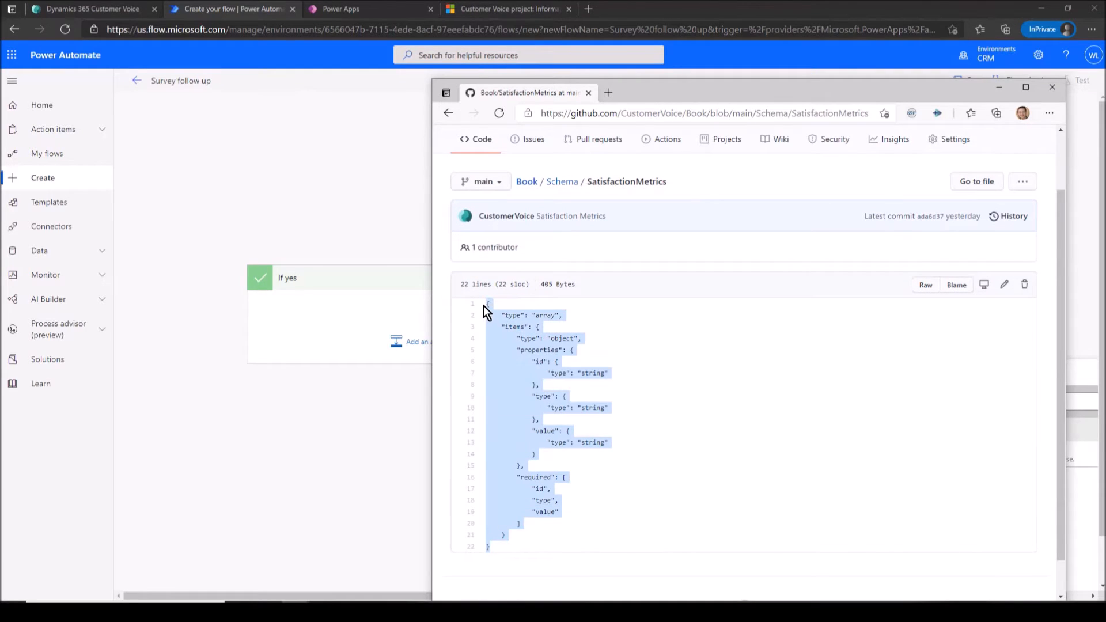
Back in Power Automate, paste the copied schema into the Parse JSON action and rename the action as "Get satisfaction metrics".
click(374, 448)
click(745, 383)
key(ctrl+v)
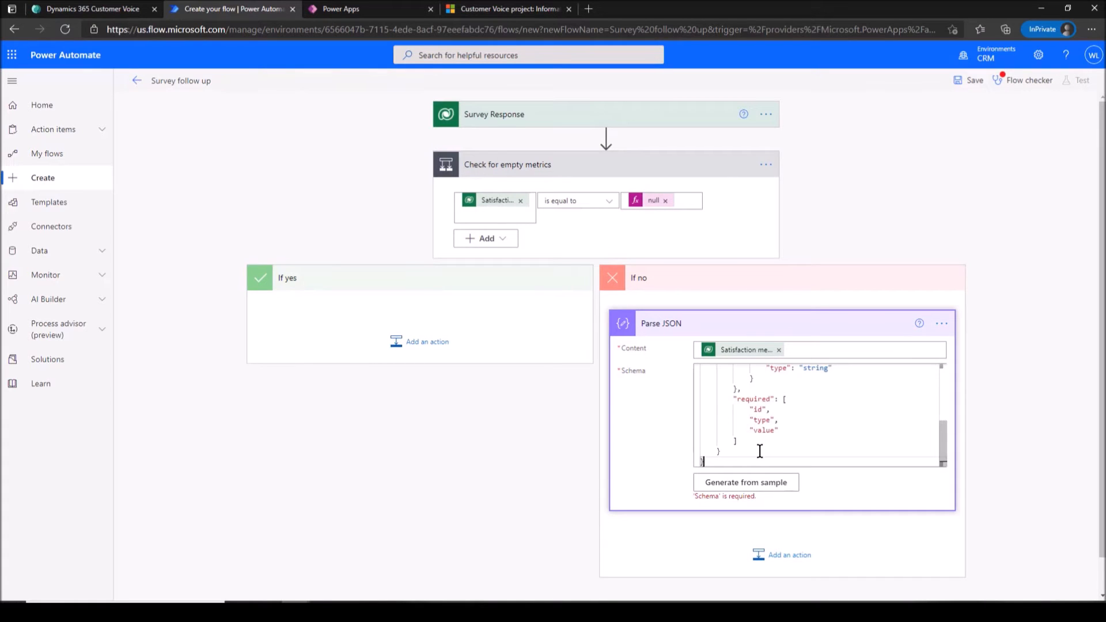
click(941, 323)
click(981, 341)
text(Get satisfaction metrics)
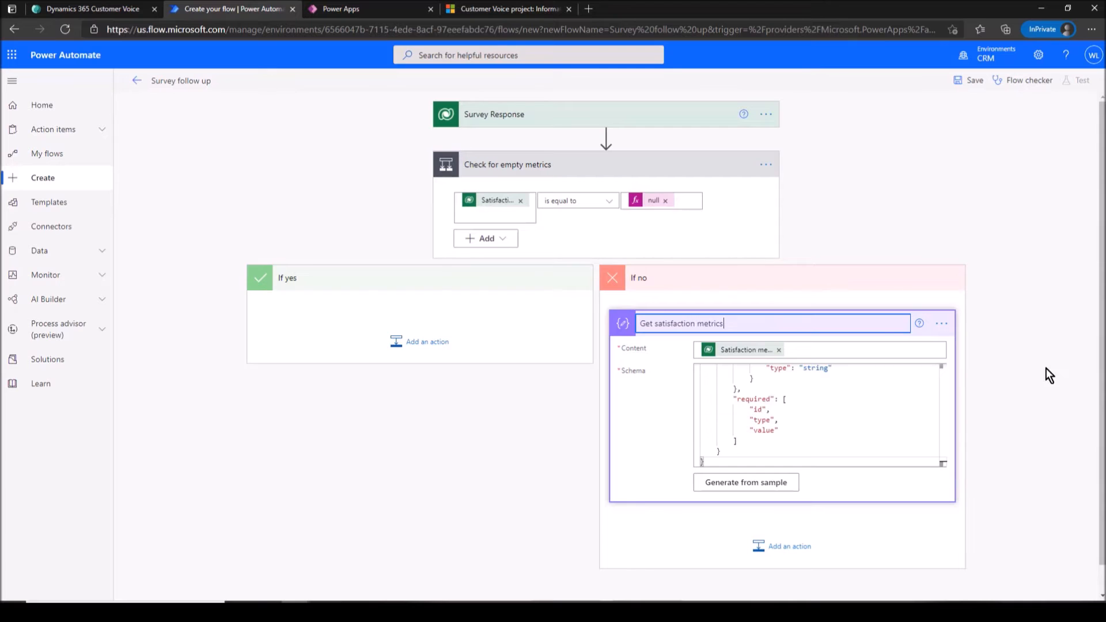
key(Return)
Add an Apply to each loop below Get satisfaction metrics and rename it as "For each satisfaction metrics".
click(771, 547)
click(651, 491)
click(662, 414)
click(942, 352)
click(991, 370)
text(For each satisfaction metrics)
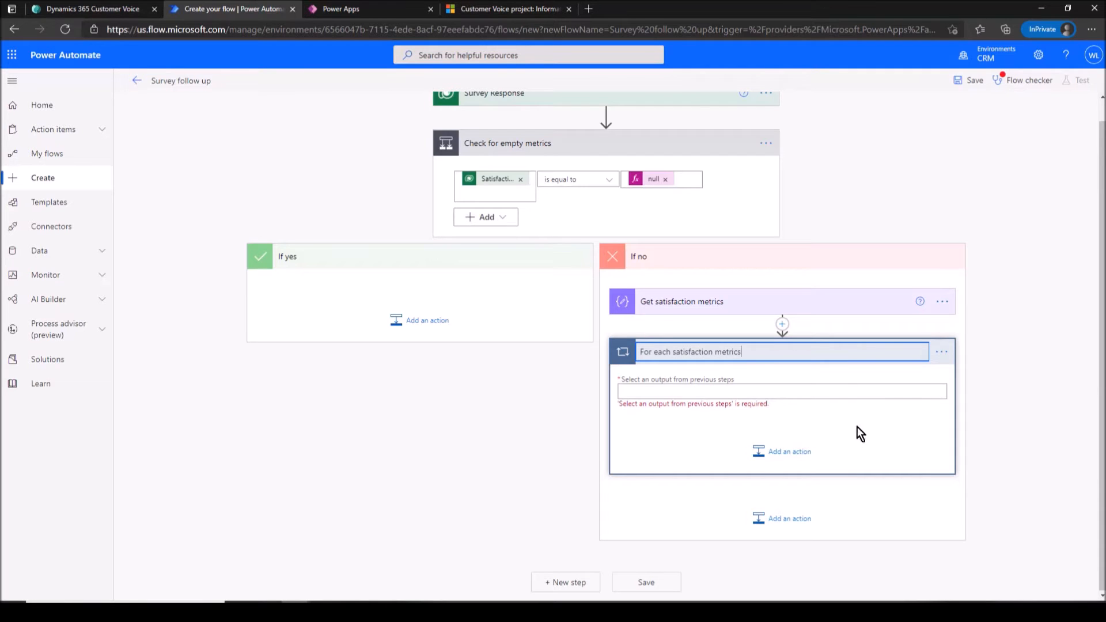
Set the loop's input to the Body output of Get satisfaction metrics.
click(851, 392)
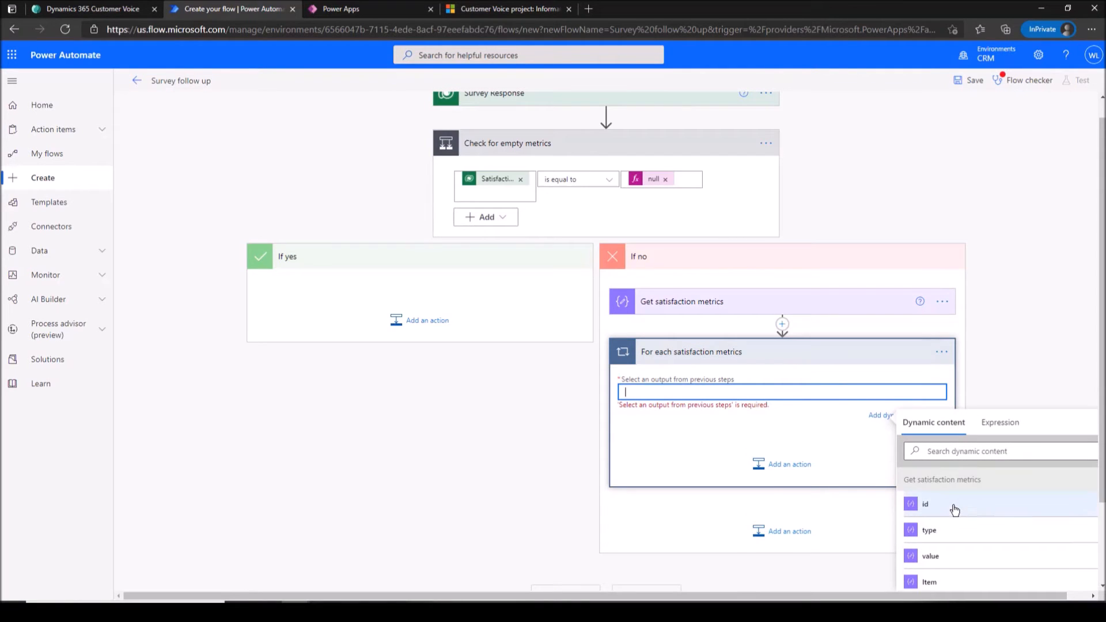
scroll(957, 510, down, 2)
click(930, 540)
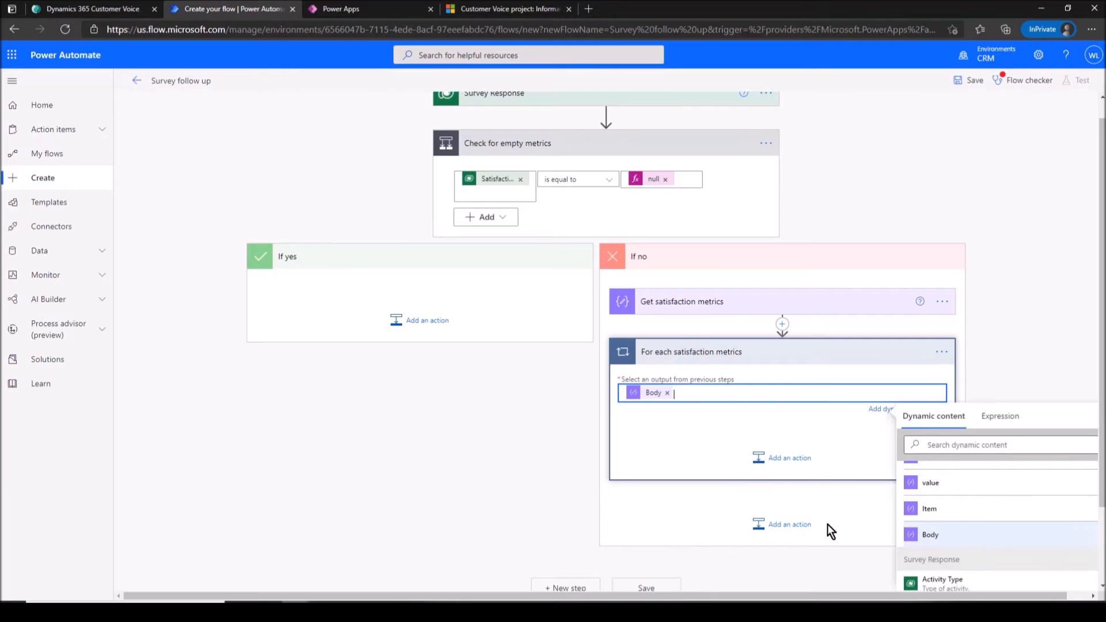
Add a Condition inside the loop and use the id from Get satisfaction metrics as its first value.
click(791, 461)
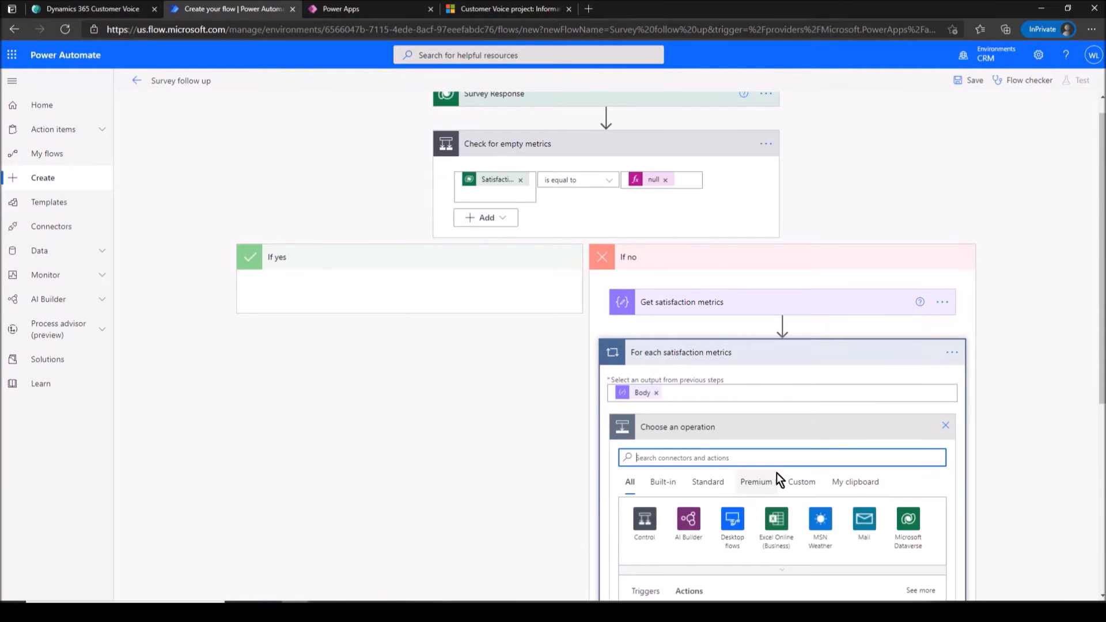
scroll(749, 478, down, 3)
click(683, 480)
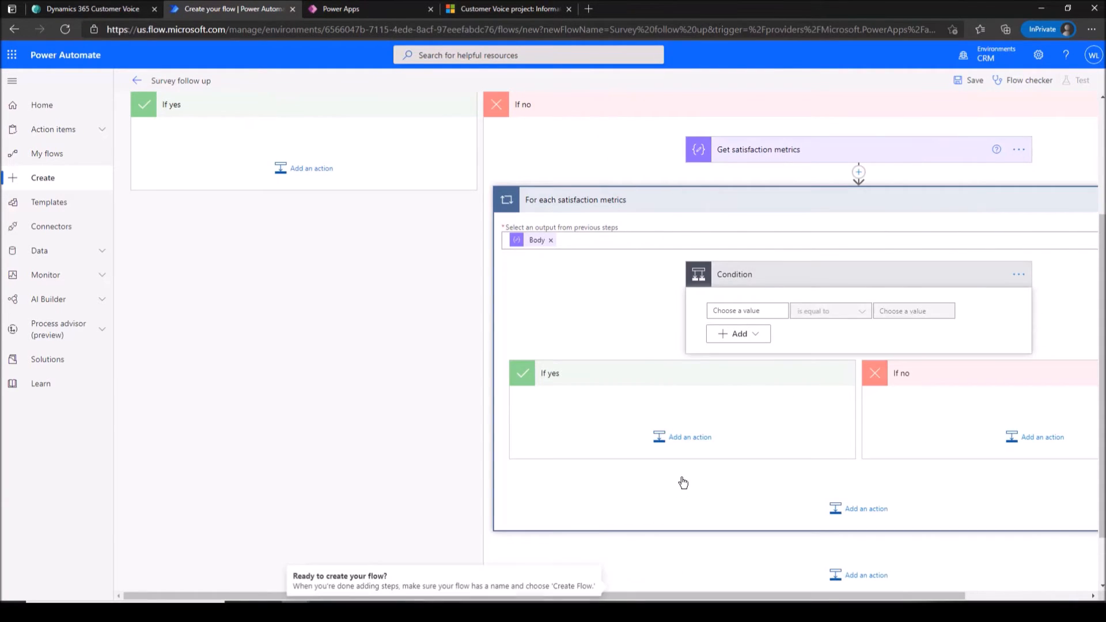
click(745, 311)
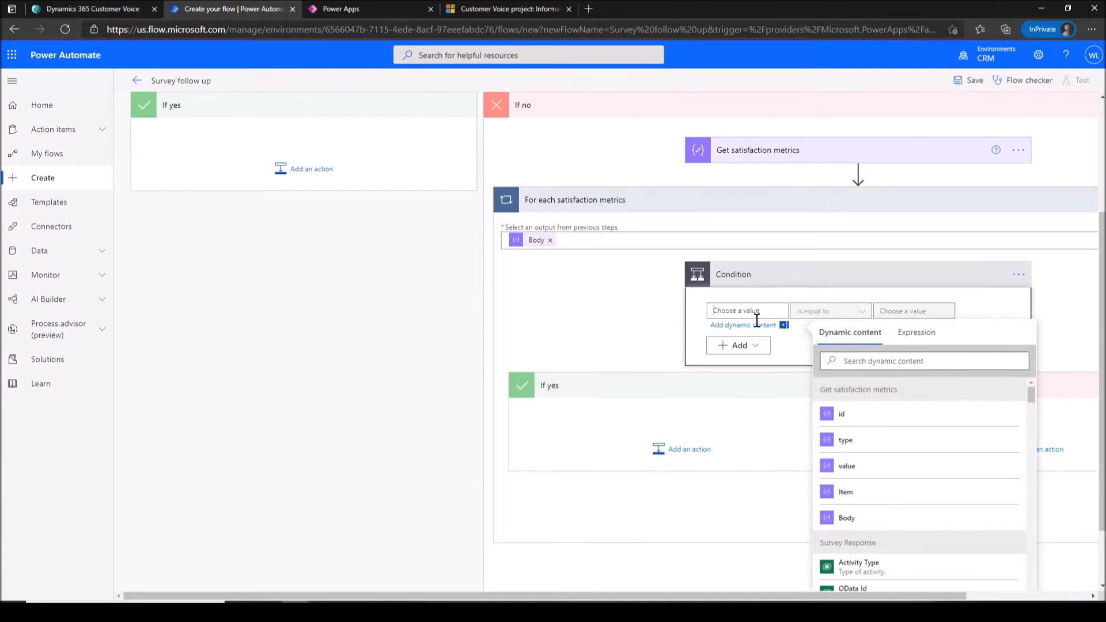
click(861, 416)
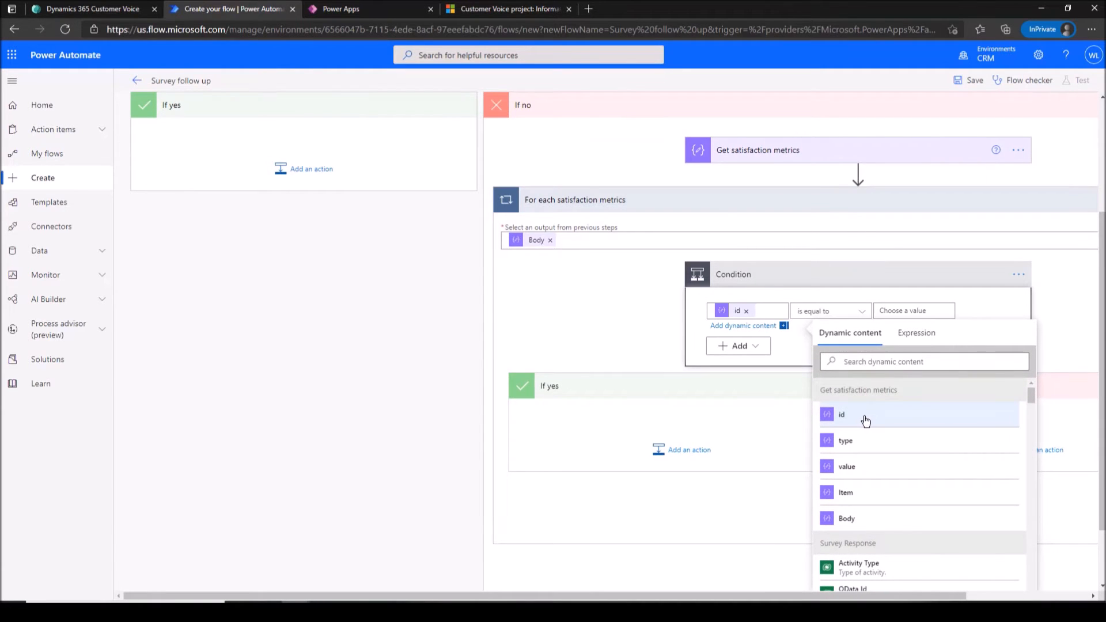
Switch to Power Apps and open the data of the Customer Voice satisfaction metric table.
click(359, 8)
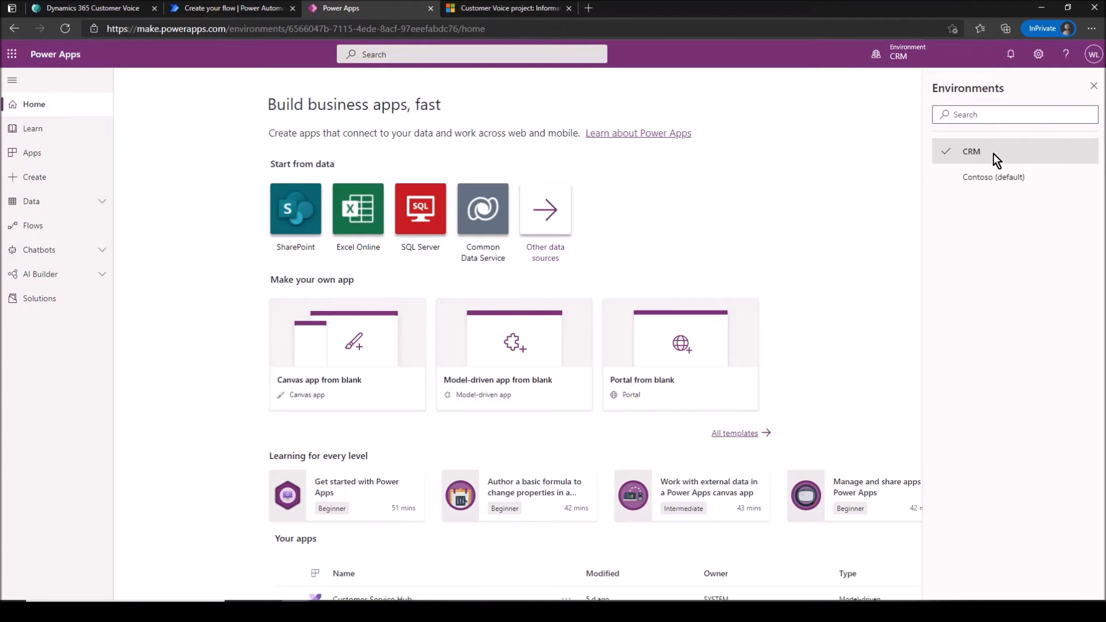
click(1093, 86)
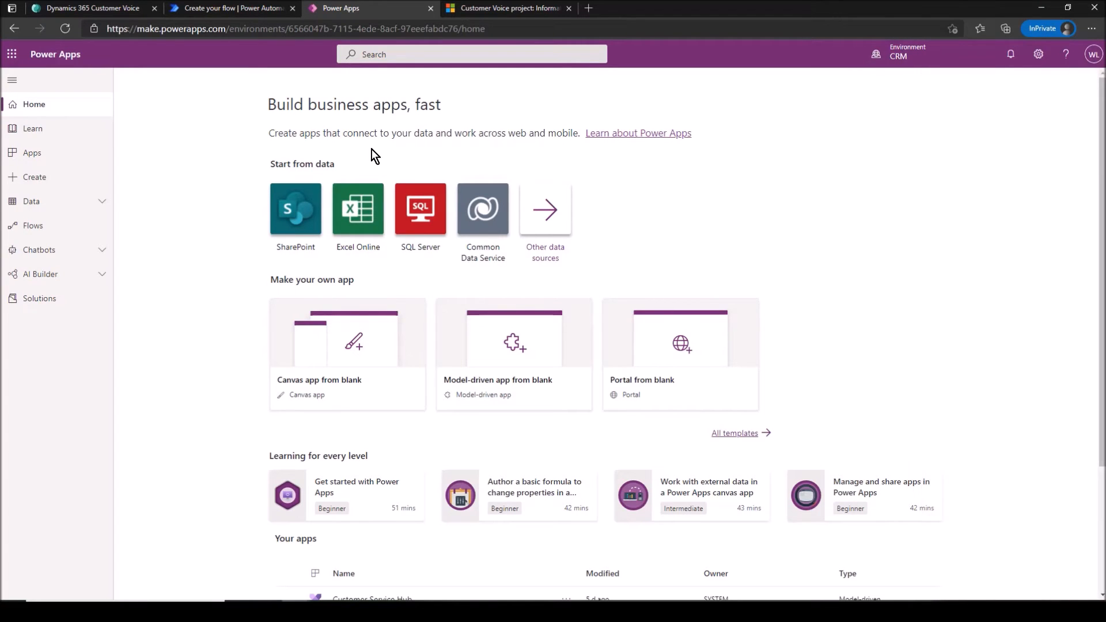
click(55, 203)
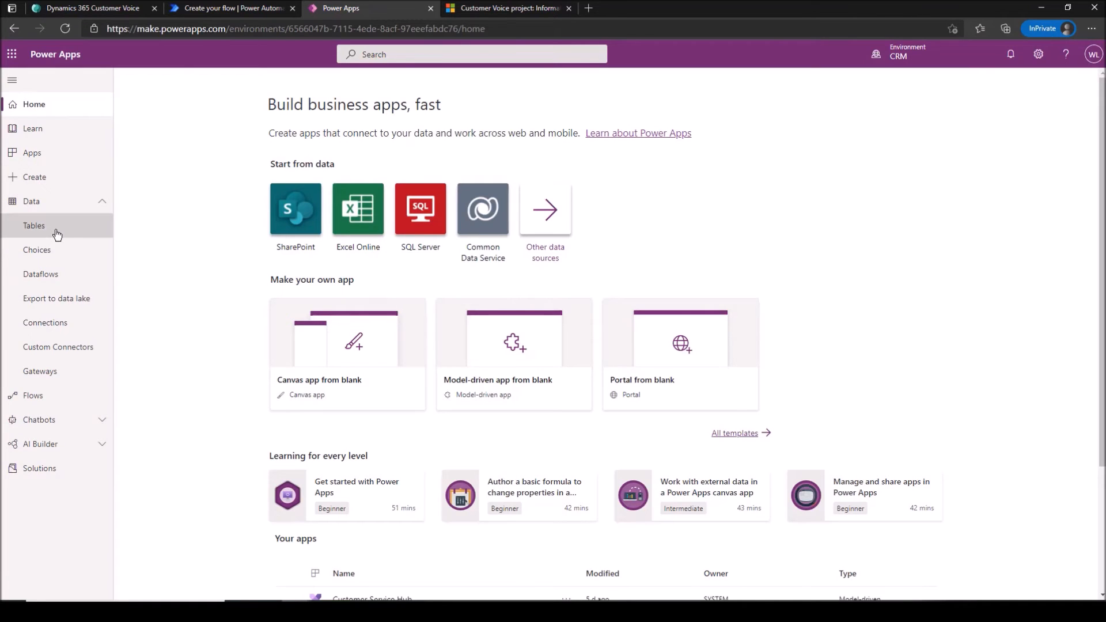
click(57, 233)
scroll(271, 355, down, 3)
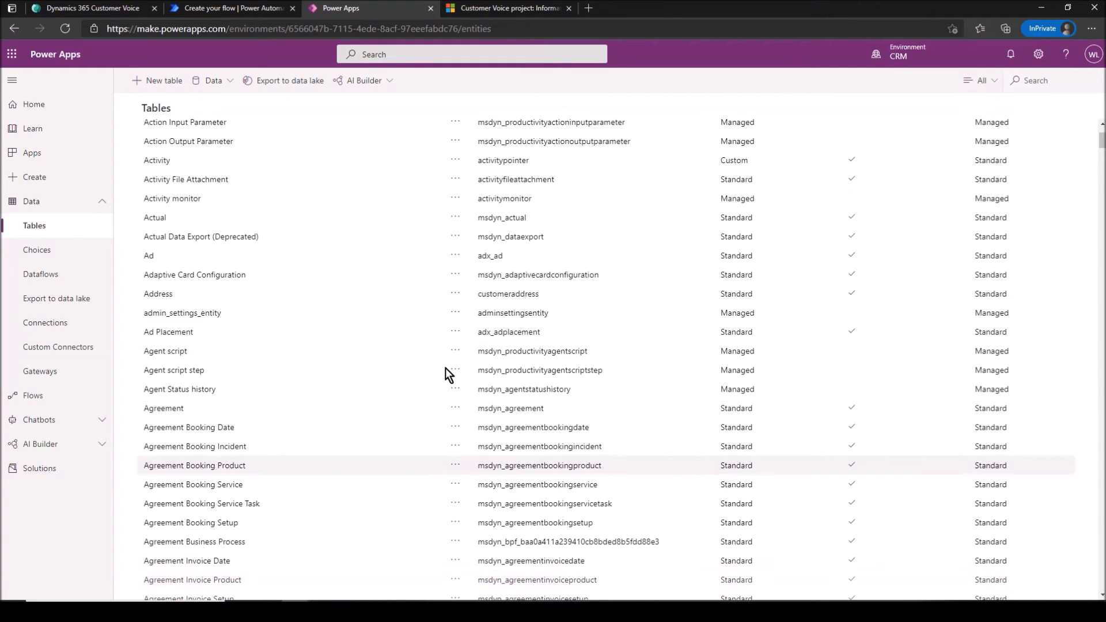
scroll(445, 368, down, 15)
scroll(349, 365, down, 20)
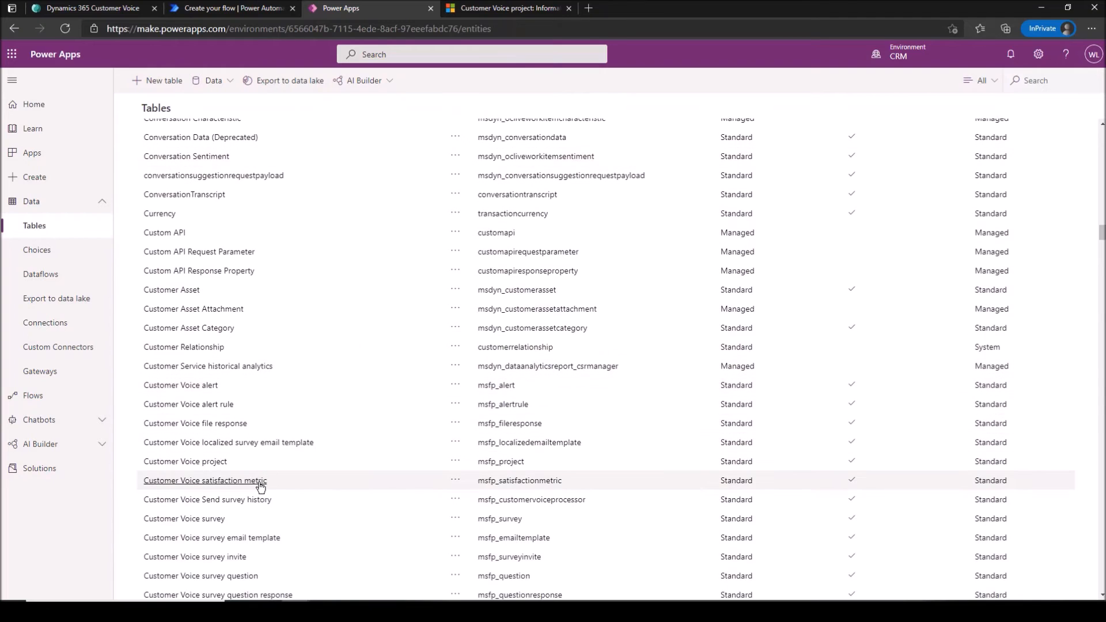
click(261, 482)
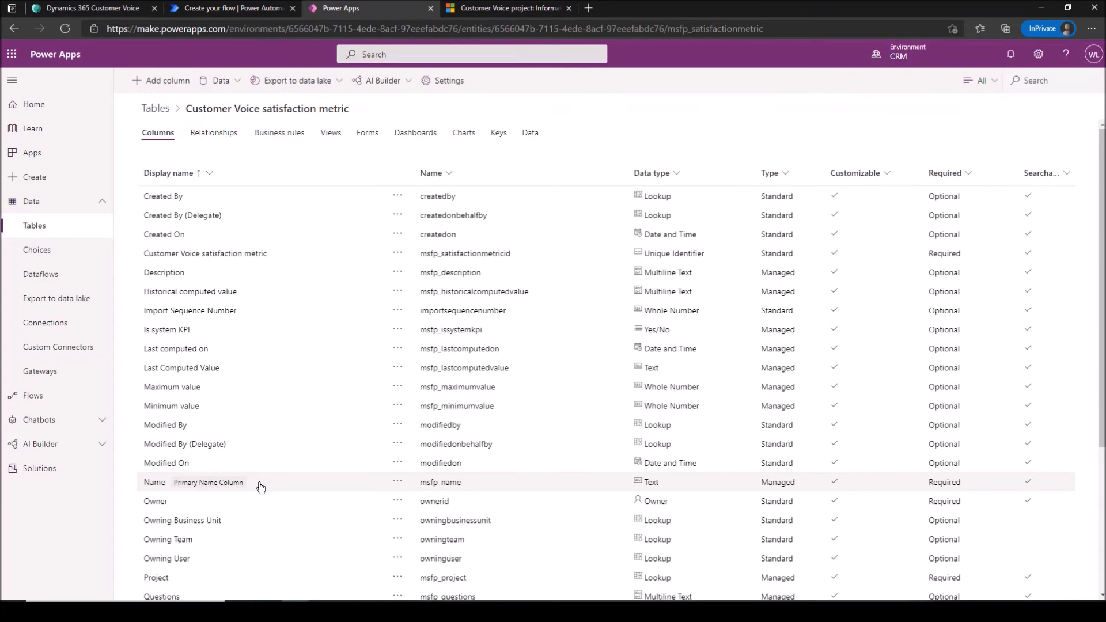
click(537, 140)
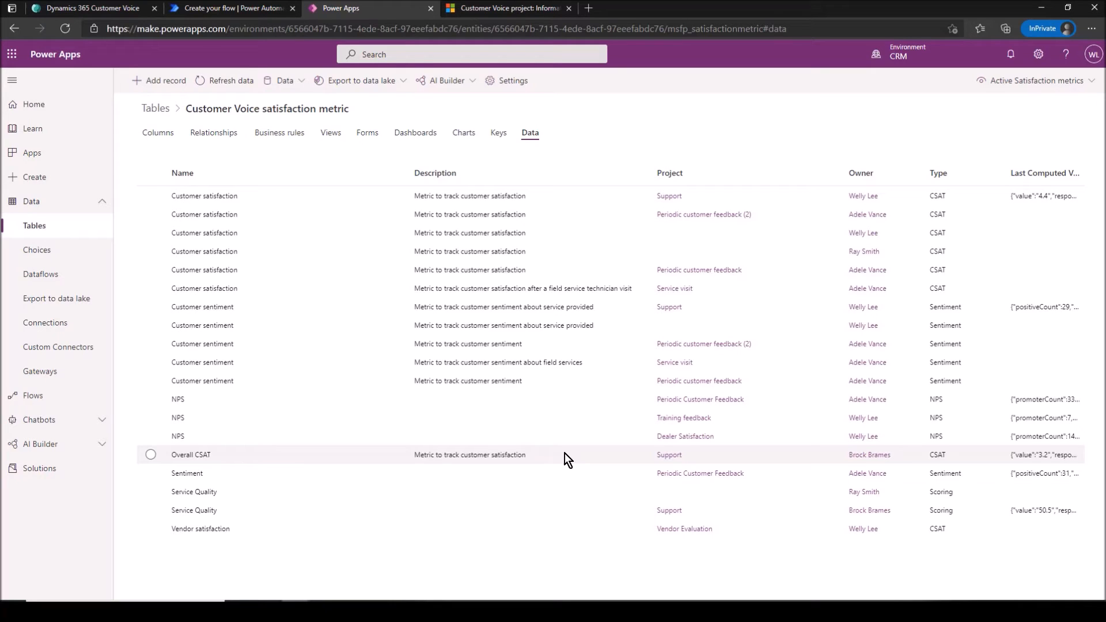
Open the Dealer Satisfaction project record from its NPS metric and export the satisfaction metric table's data.
click(697, 439)
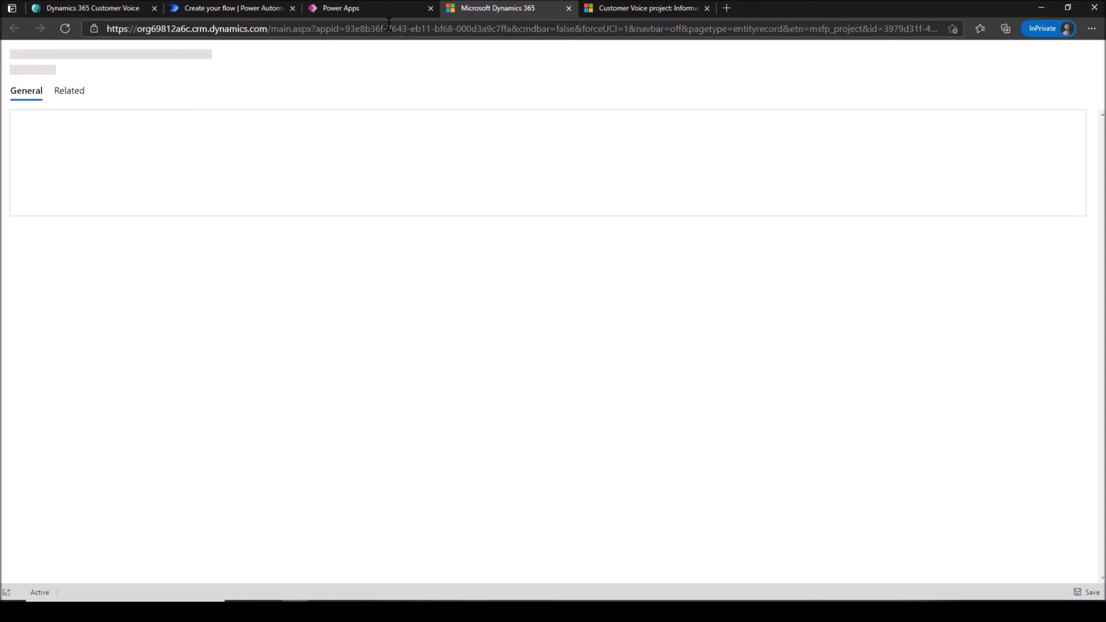
click(374, 9)
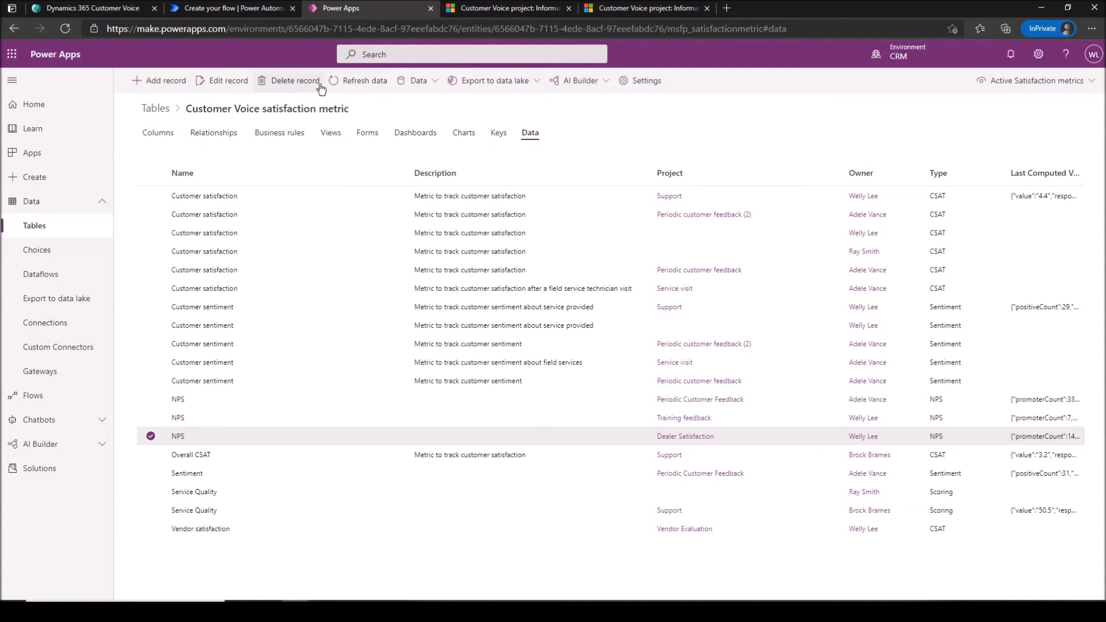
click(435, 82)
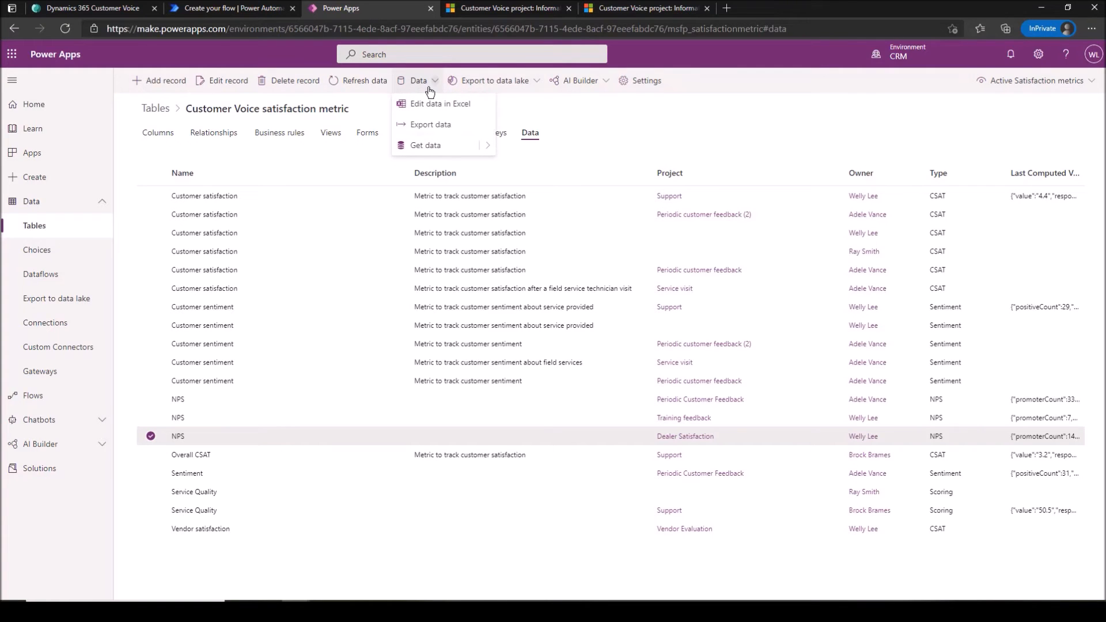
click(429, 125)
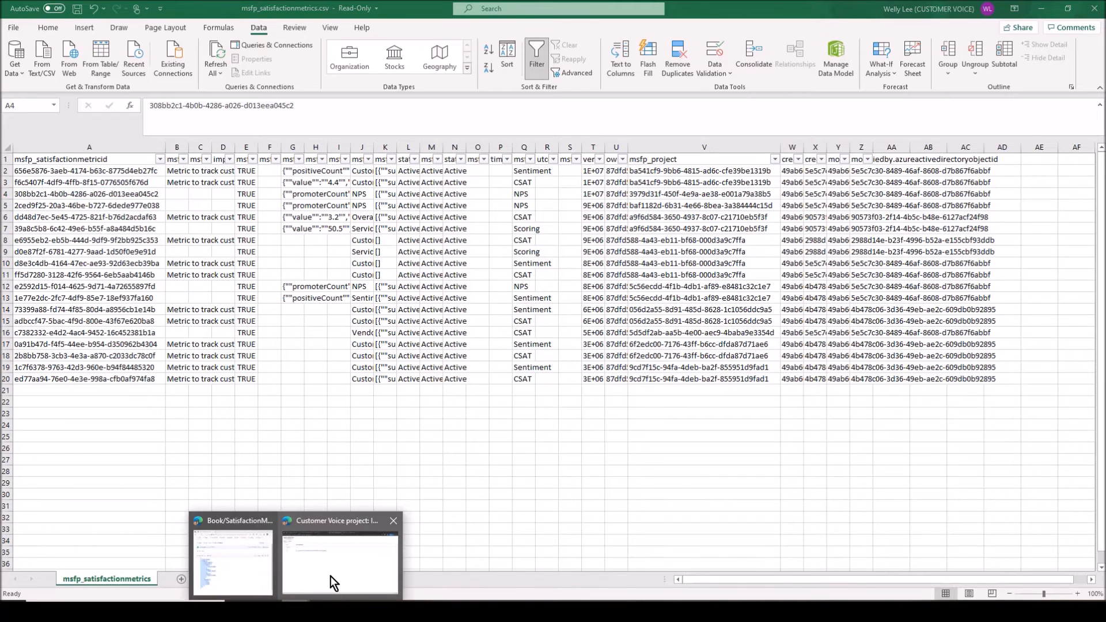
Switch to the browser and copy the project ID from the end of the Dealer Satisfaction project record's URL.
click(331, 578)
drag(947, 147, 1055, 147)
key(ctrl+c)
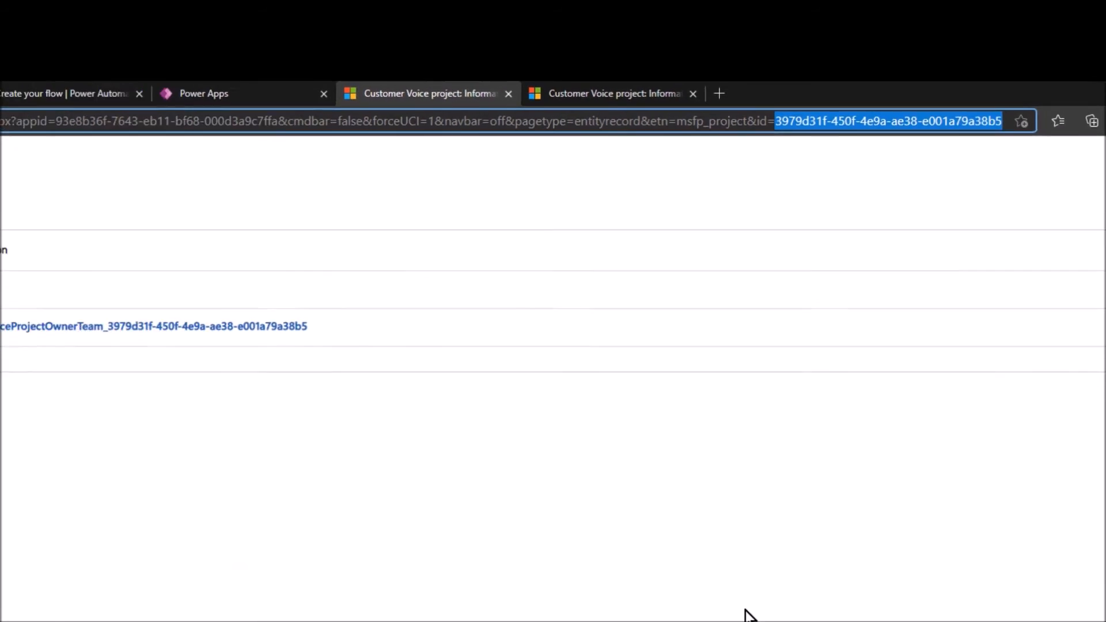
Switch to Excel and filter the msfp_project column of the exported metrics by 3979d31f-450f-4e9a-ae38-e001a79a38b5.
click(368, 617)
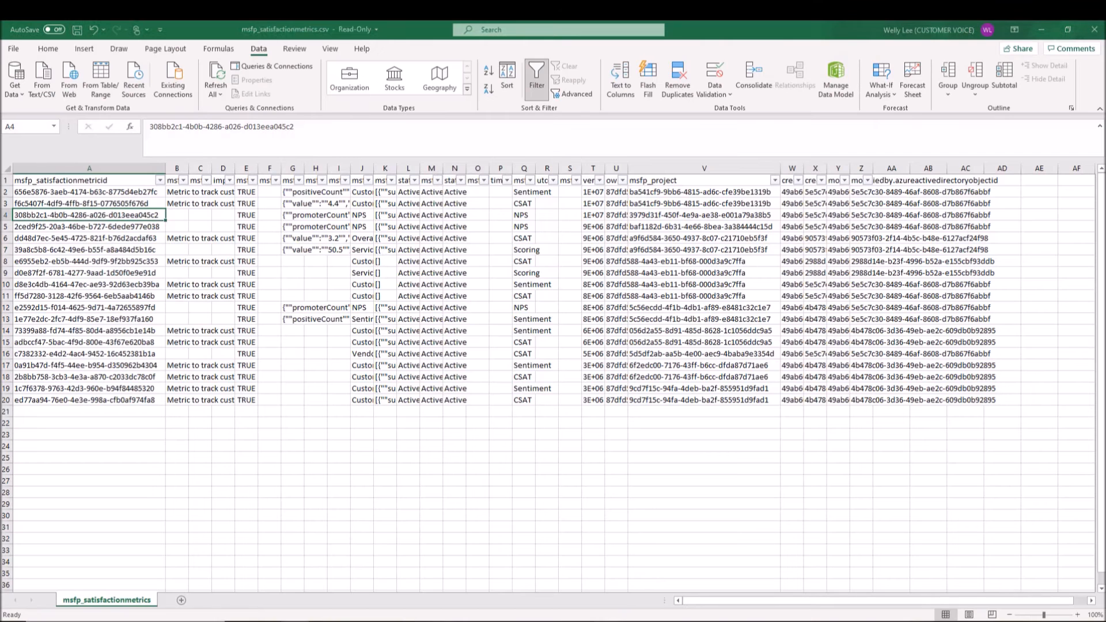
click(775, 182)
click(733, 299)
key(ctrl+v)
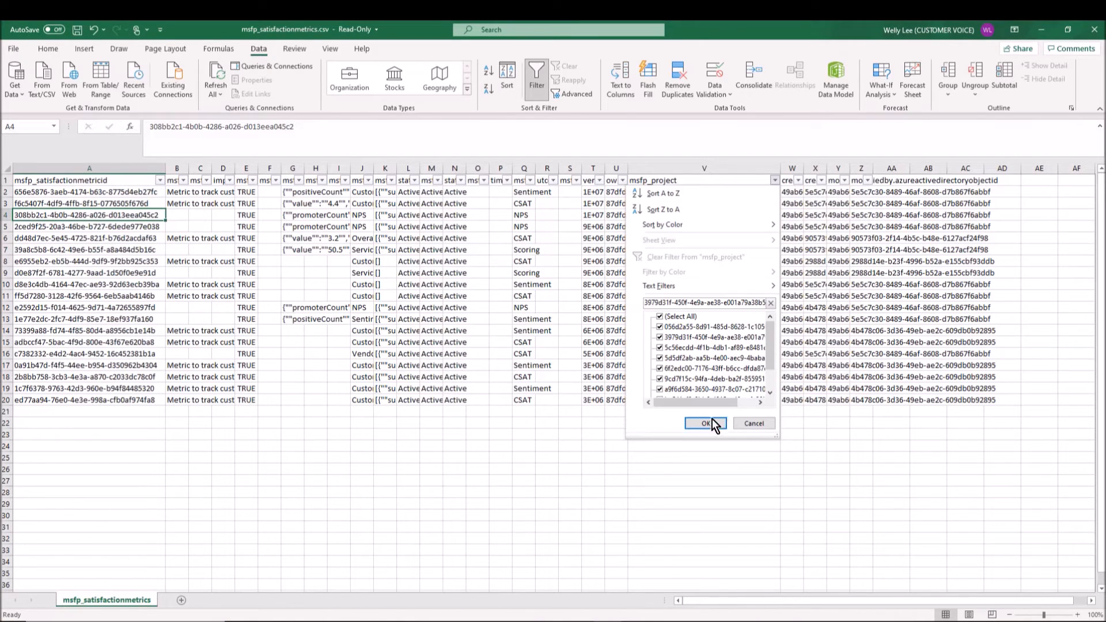
click(705, 423)
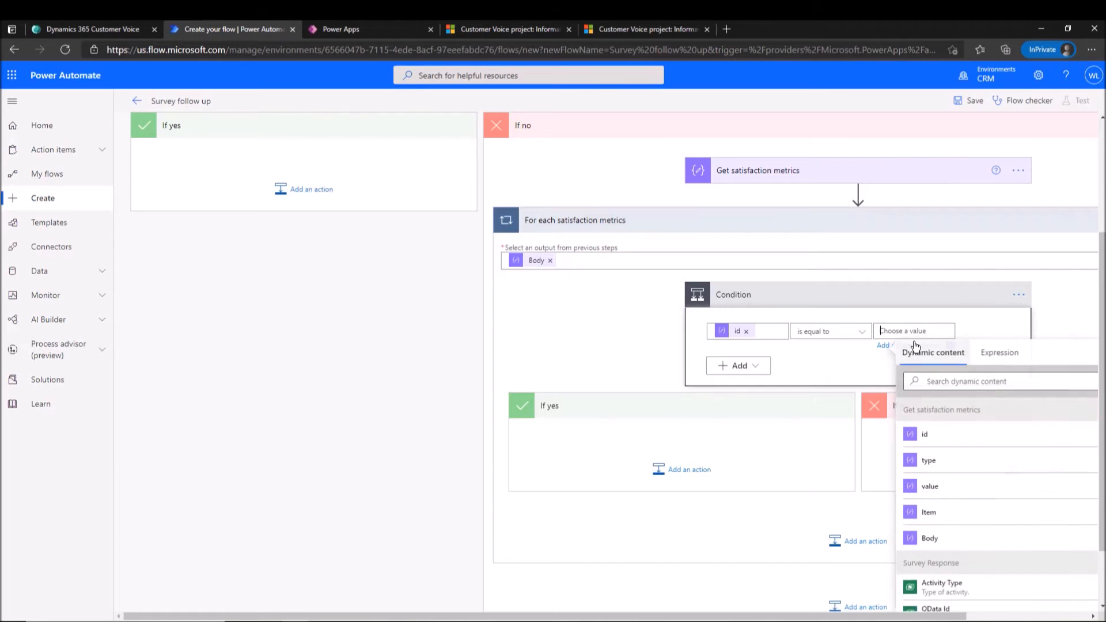
Switch to Power Automate and set the comparison value of the loop's condition to 308bb2c1-4b0b-4286-a026-d013eea045c2.
text(308bb2c1-4b0b-4286-a026-d013eea045c2)
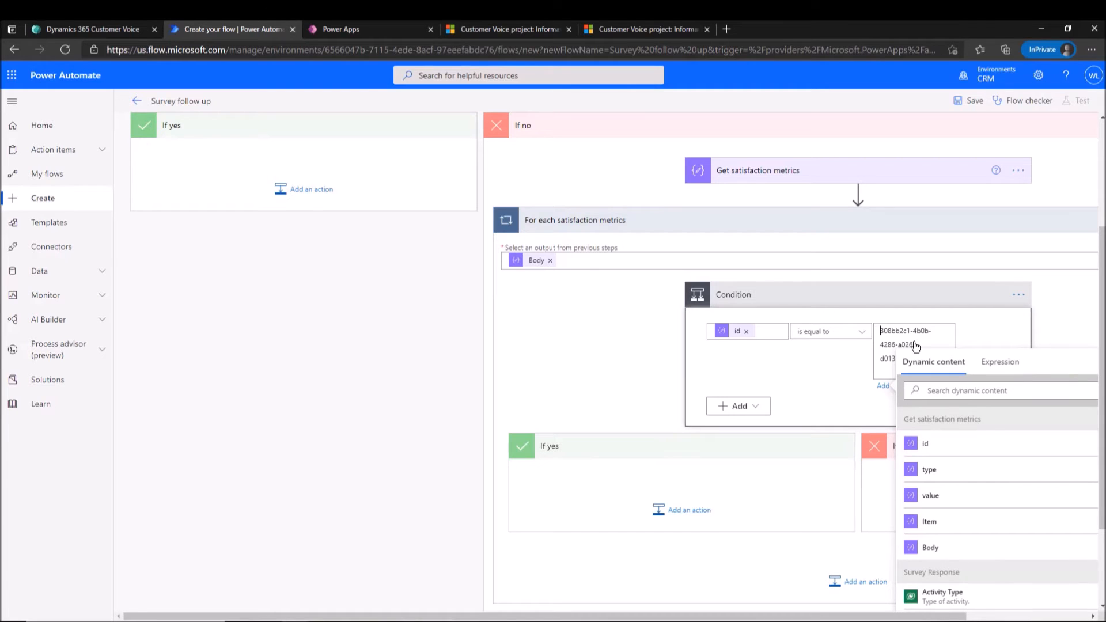
Add a second row to the loop's condition requiring the satisfaction metric value to be equal to promoter.
click(756, 410)
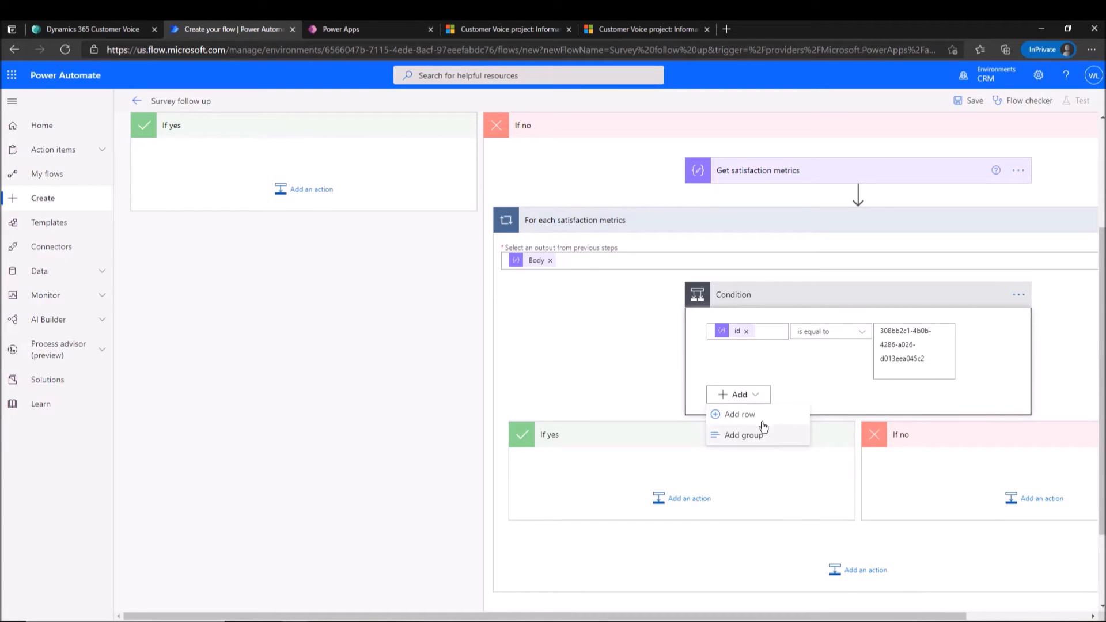
click(740, 415)
click(792, 410)
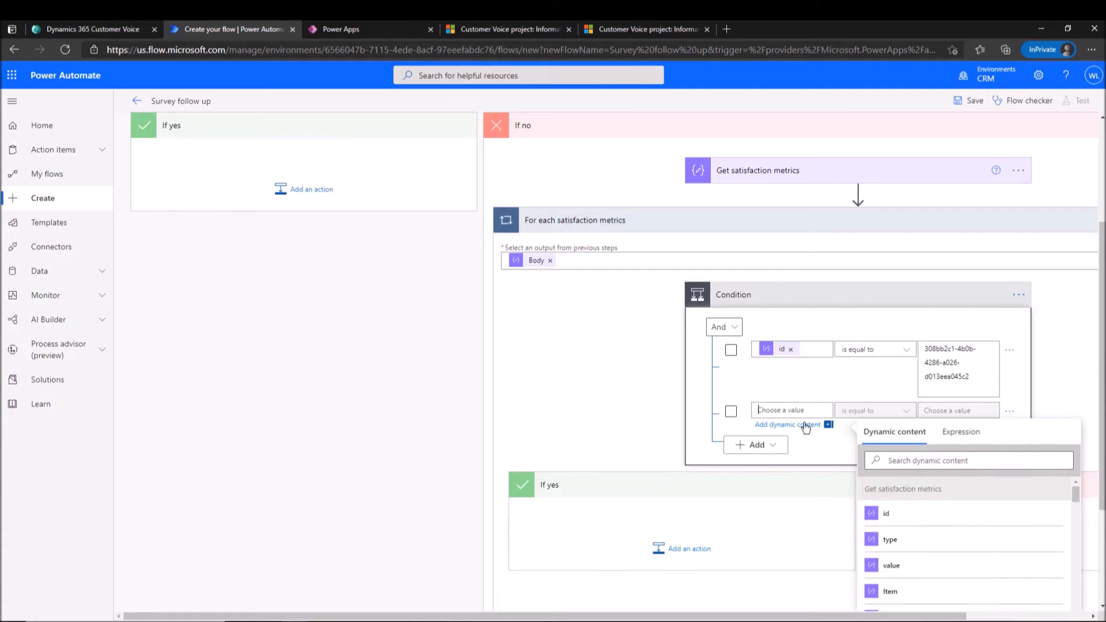
click(909, 567)
click(952, 411)
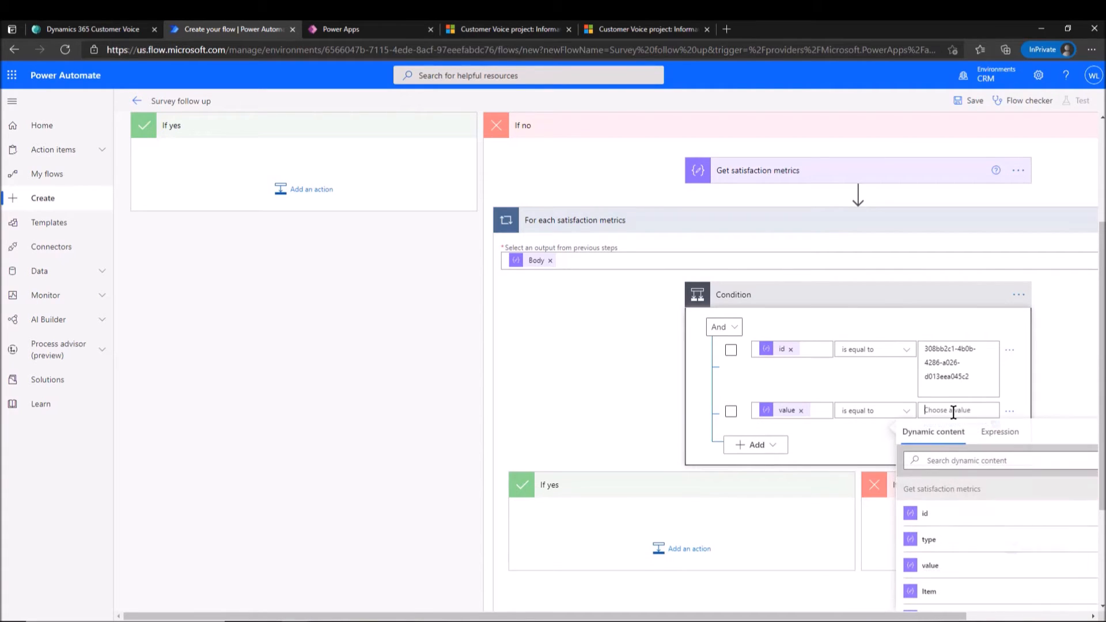
text(promoter)
click(1060, 383)
scroll(1057, 389, down, 1)
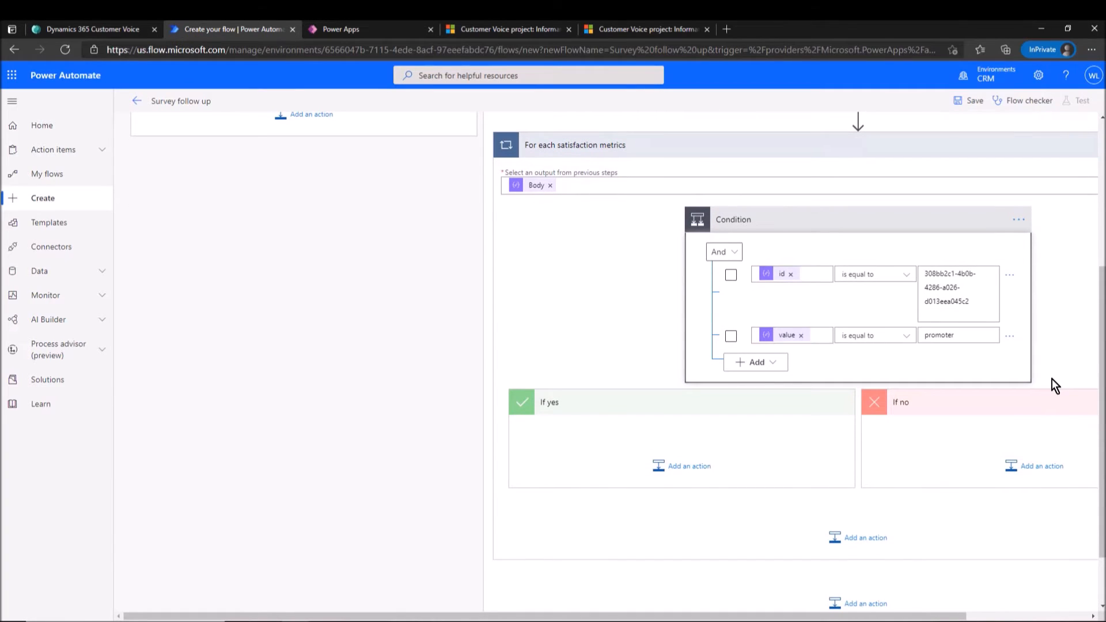
Rename the loop's condition as "Check satisfaction metrics value".
click(1020, 221)
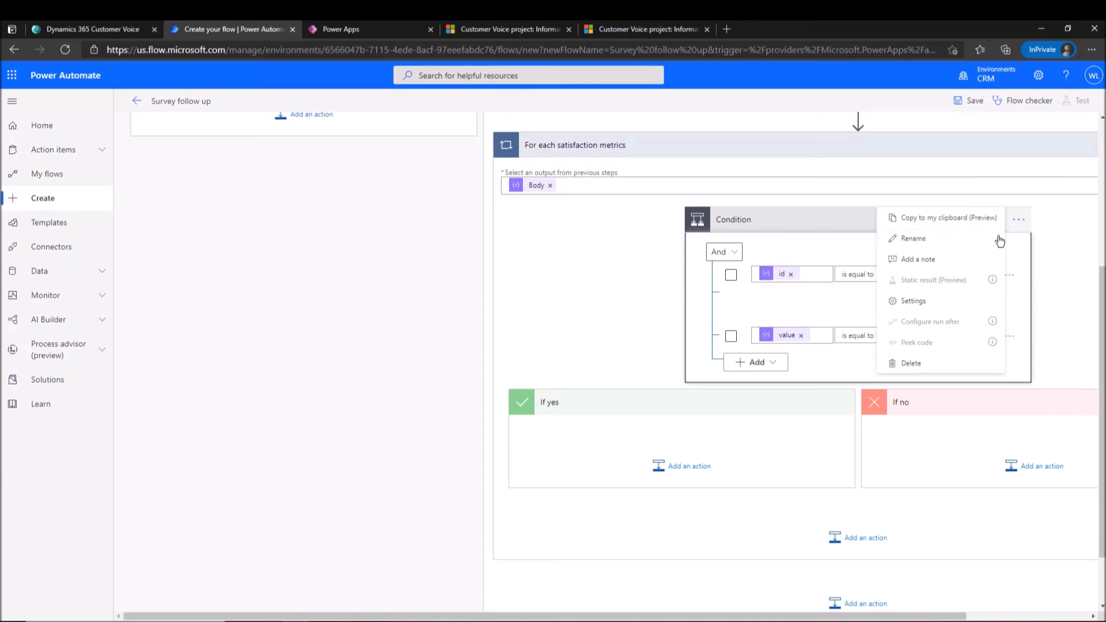
click(960, 237)
text(Check satisfaction)
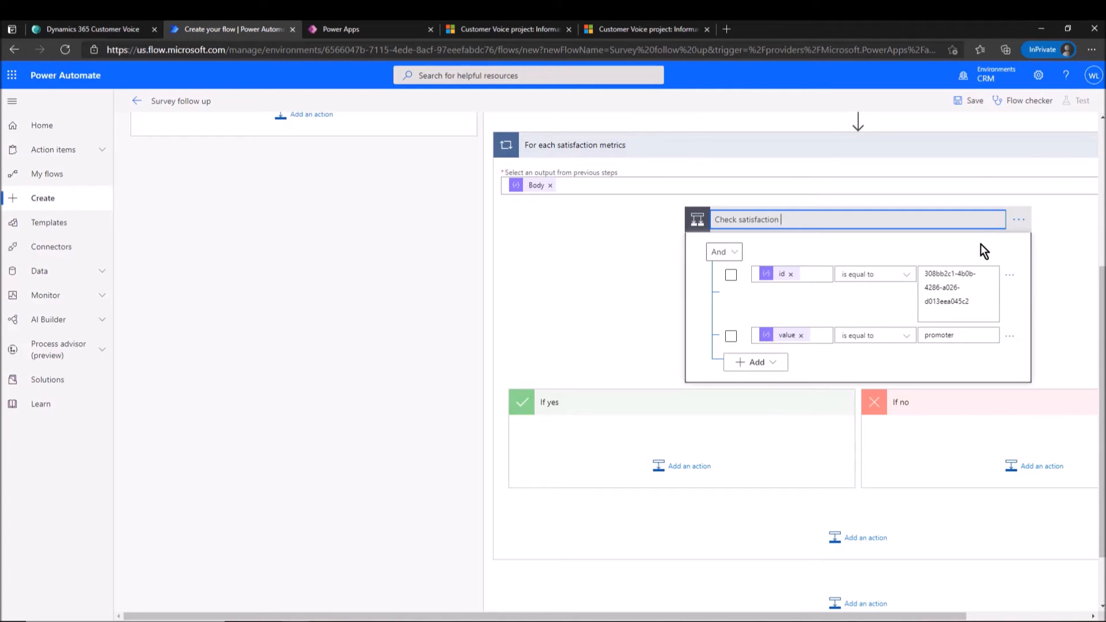
text( metrics value)
Add the Microsoft Forms "Get response details" action to the If no branch of the Check satisfaction metrics value condition.
click(1041, 470)
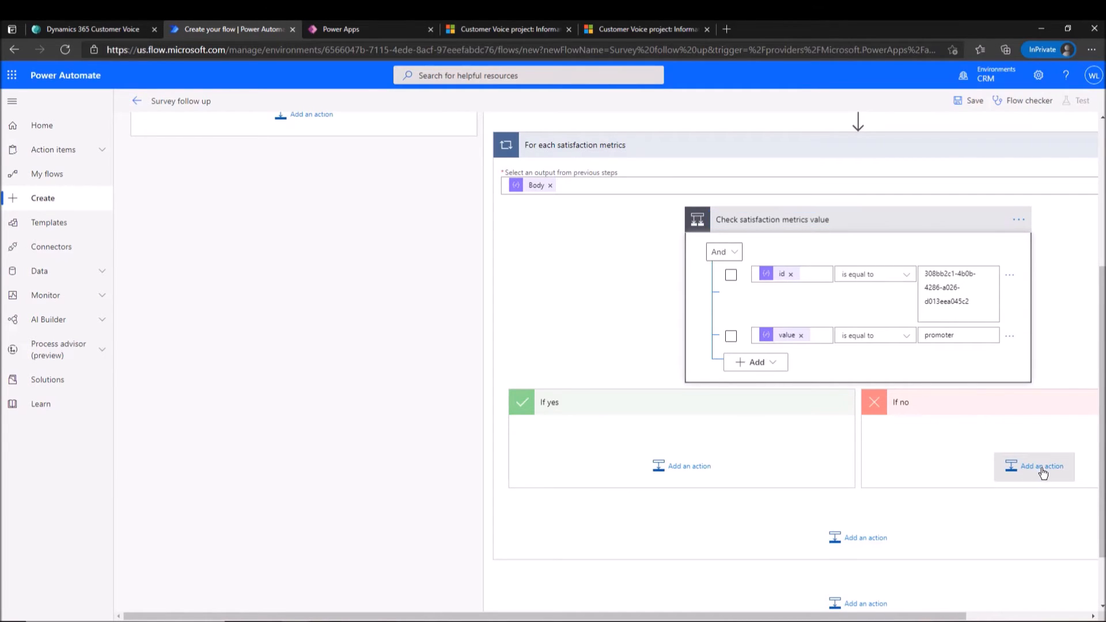
click(1041, 467)
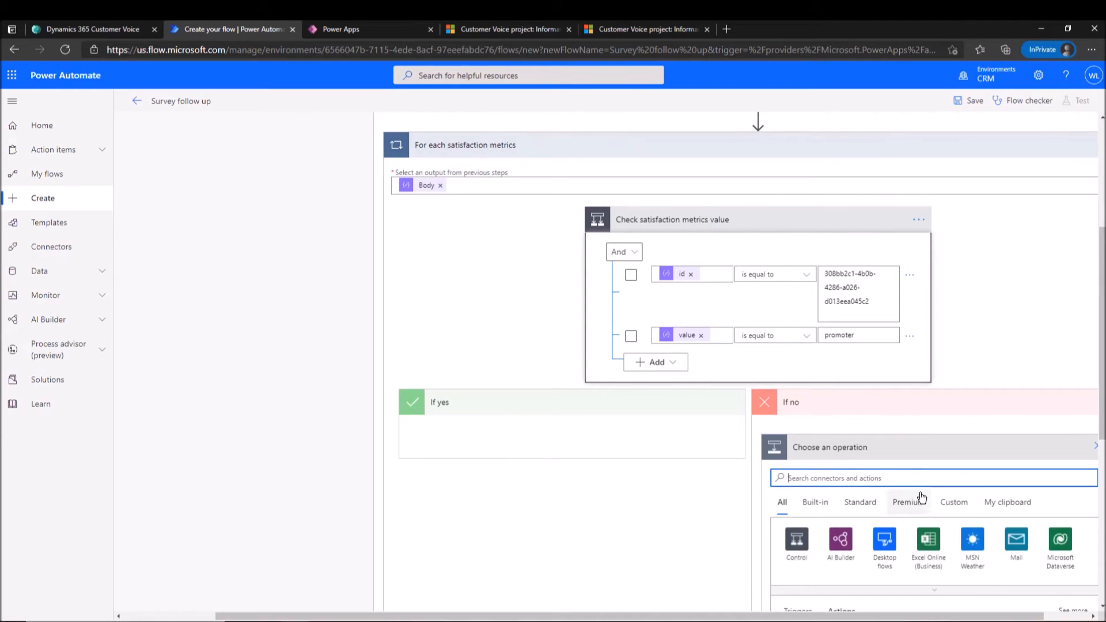
text(Forms)
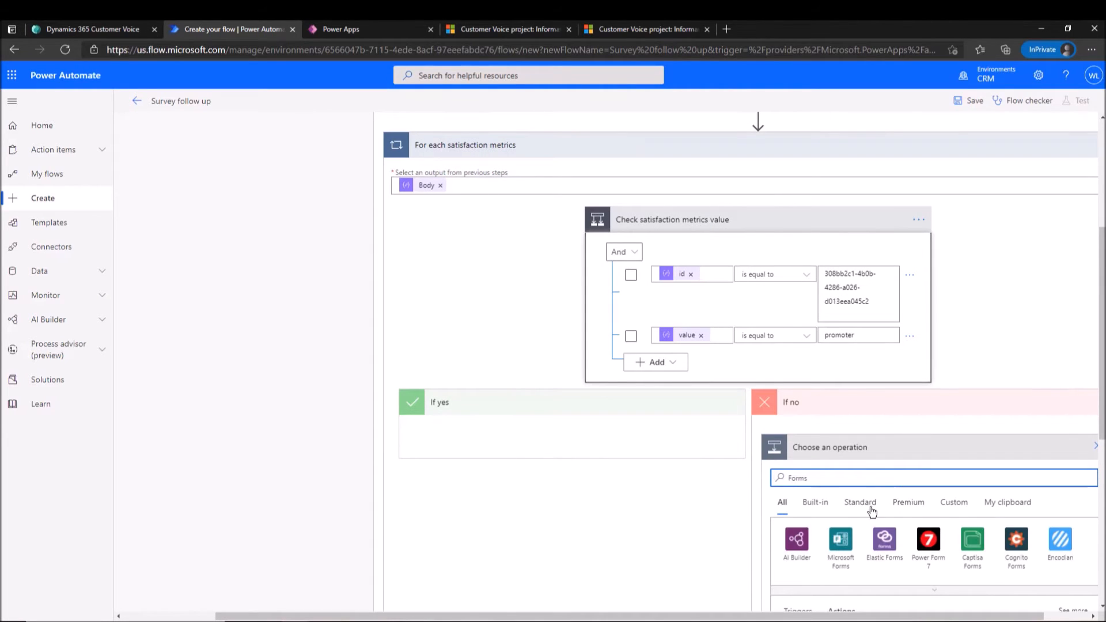
click(840, 542)
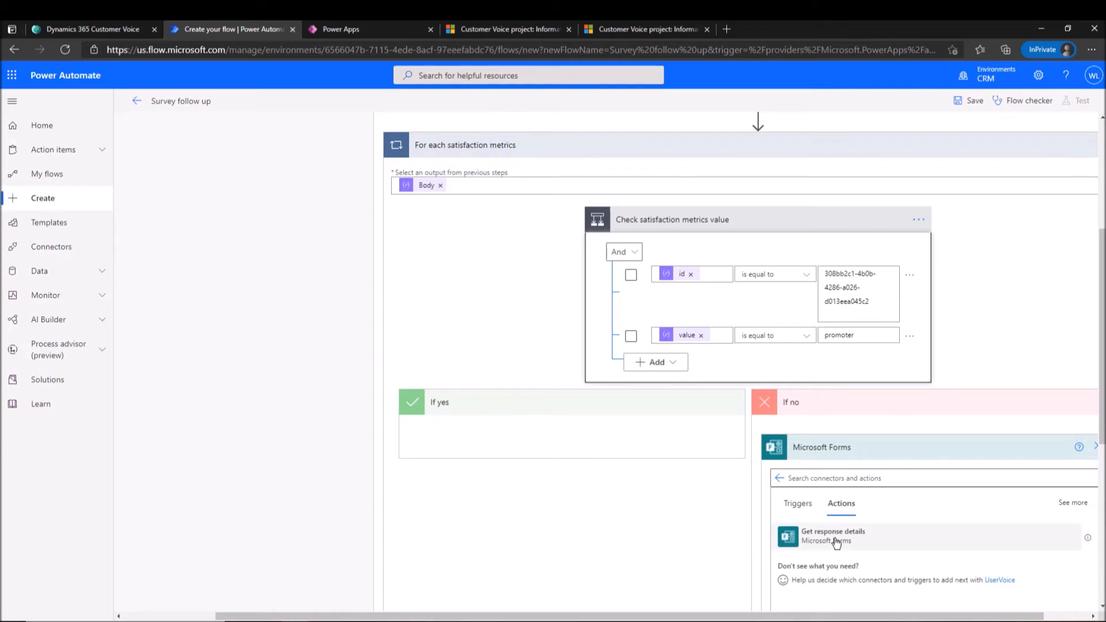
click(837, 539)
Check the survey's title in Customer Voice, then return to Power Automate and set the Form Id to New vehicle feedback.
click(903, 473)
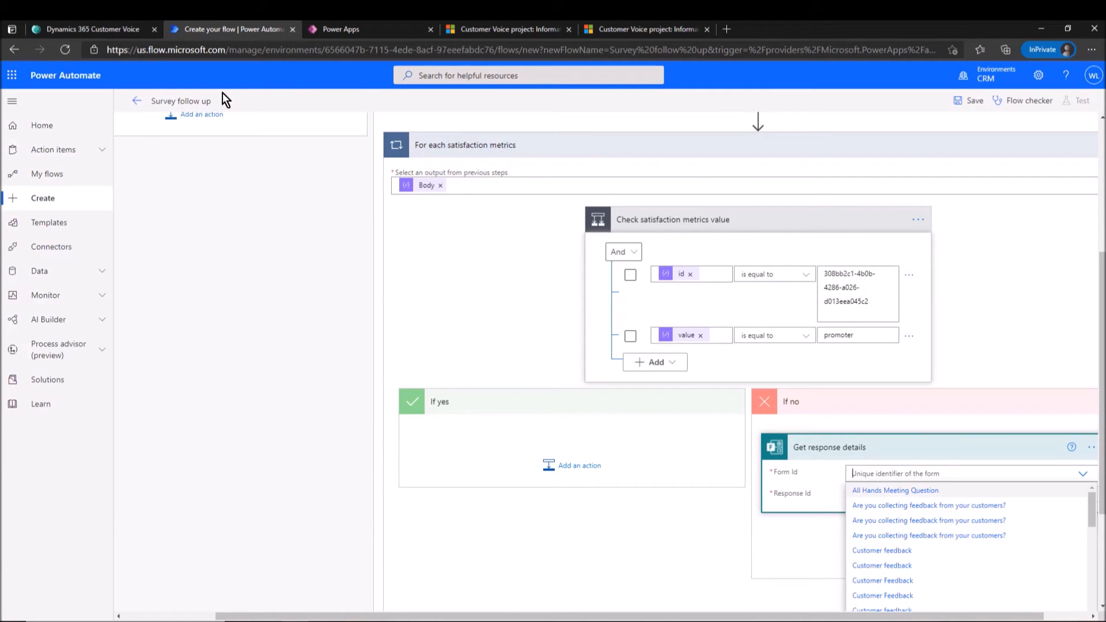
click(122, 31)
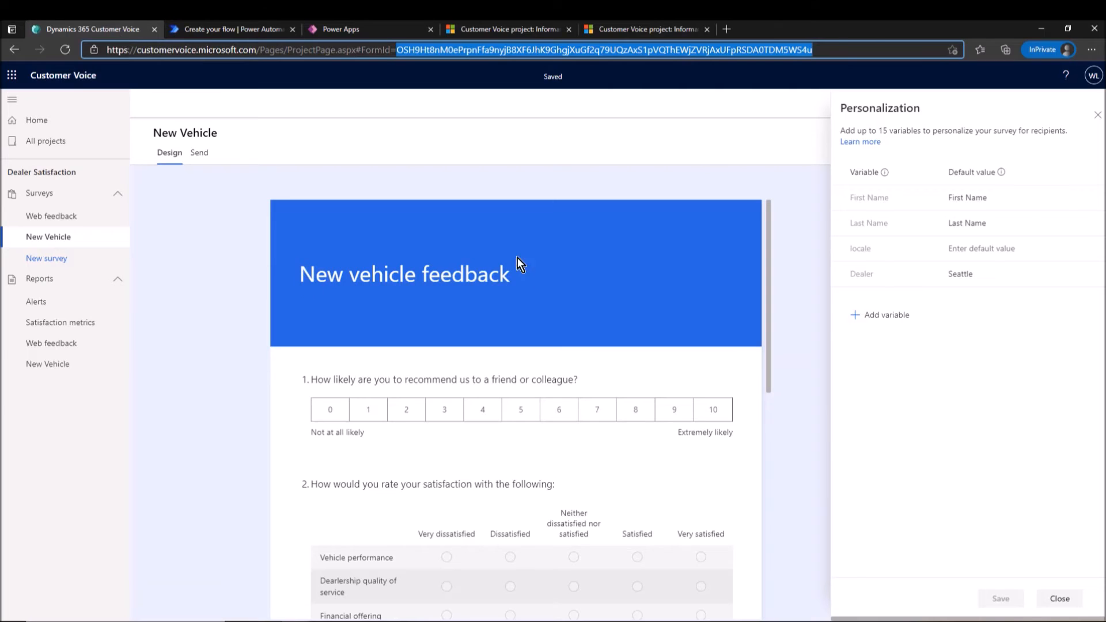
click(230, 29)
scroll(882, 530, down, 5)
click(893, 550)
Set the Response Id of Get response details to the survey response's Source response identifier.
click(945, 494)
scroll(945, 585, down, 5)
scroll(947, 316, down, 3)
text(Source Re)
key(BackSpace)
key(BackSpace)
key(BackSpace)
key(BackSpace)
key(BackSpace)
key(BackSpace)
key(BackSpace)
key(BackSpace)
key(BackSpace)
click(923, 369)
text(Source)
click(953, 421)
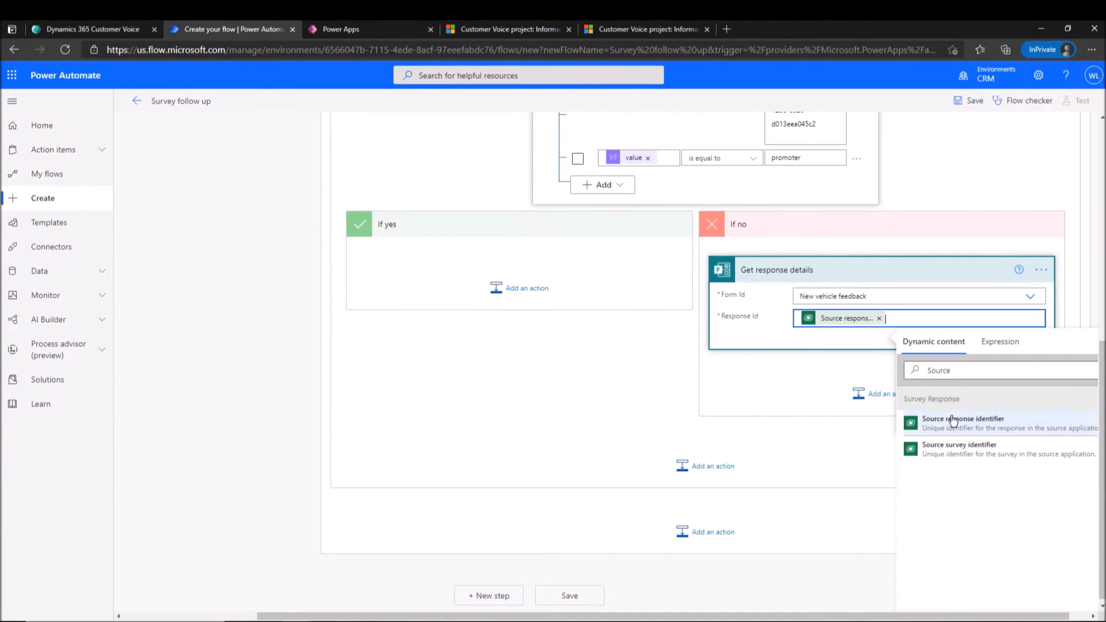
Add a Parse JSON action after Get response details and set its content to the survey response's Context Data.
click(864, 393)
text(Parse JSON)
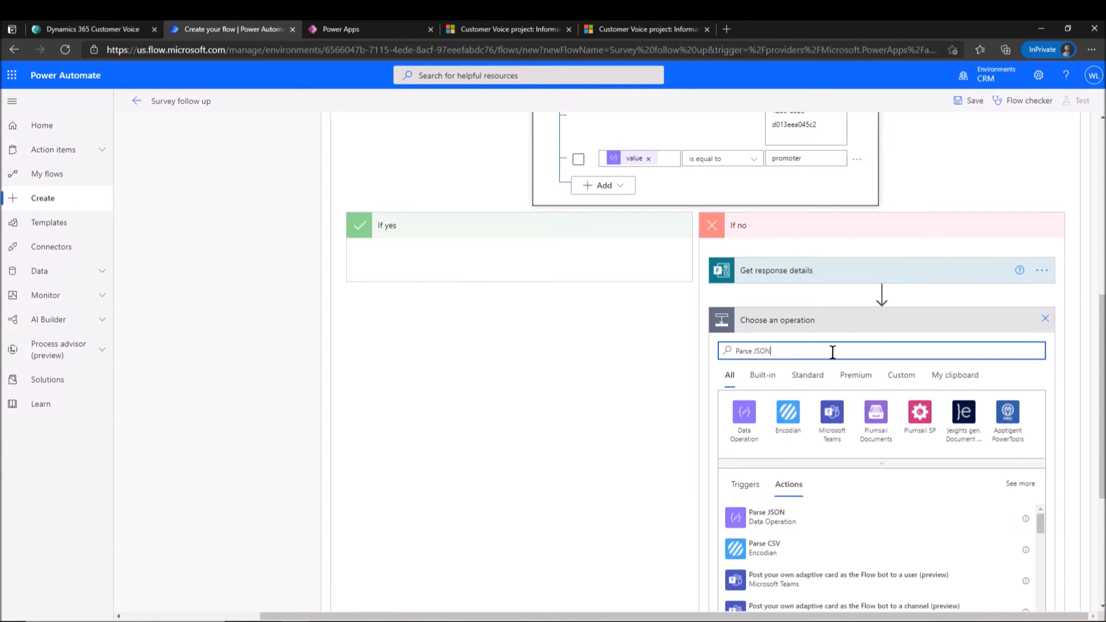
click(790, 514)
click(876, 347)
click(965, 398)
text(context)
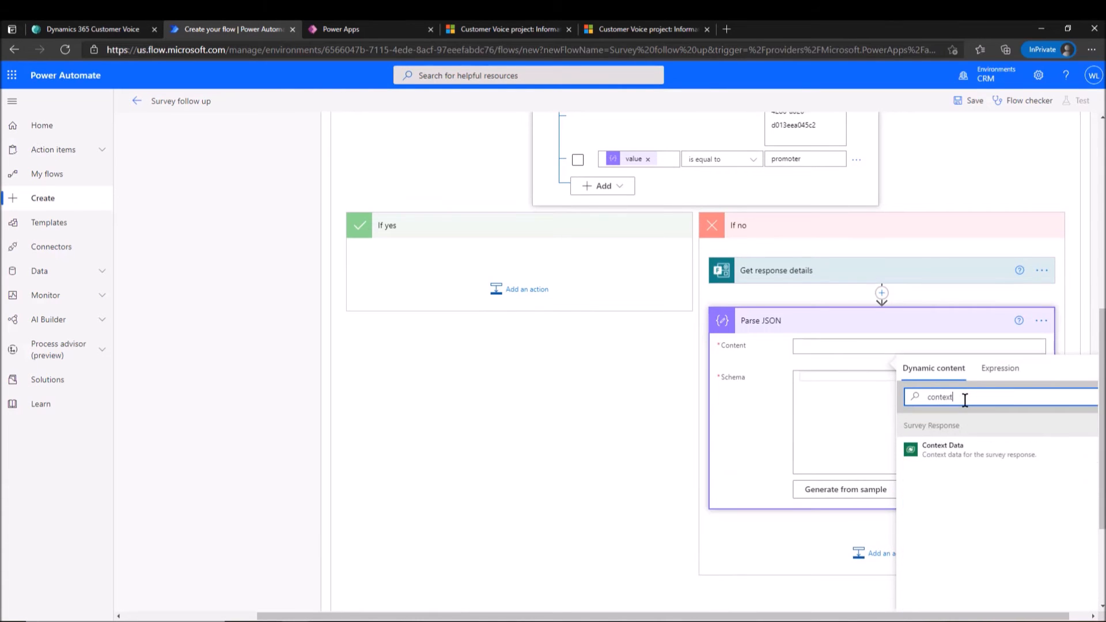
click(950, 452)
Switch to the GitHub window and copy the whole JSON schema from the SurveyVariables file in Book/Schema.
click(302, 621)
click(248, 582)
click(566, 205)
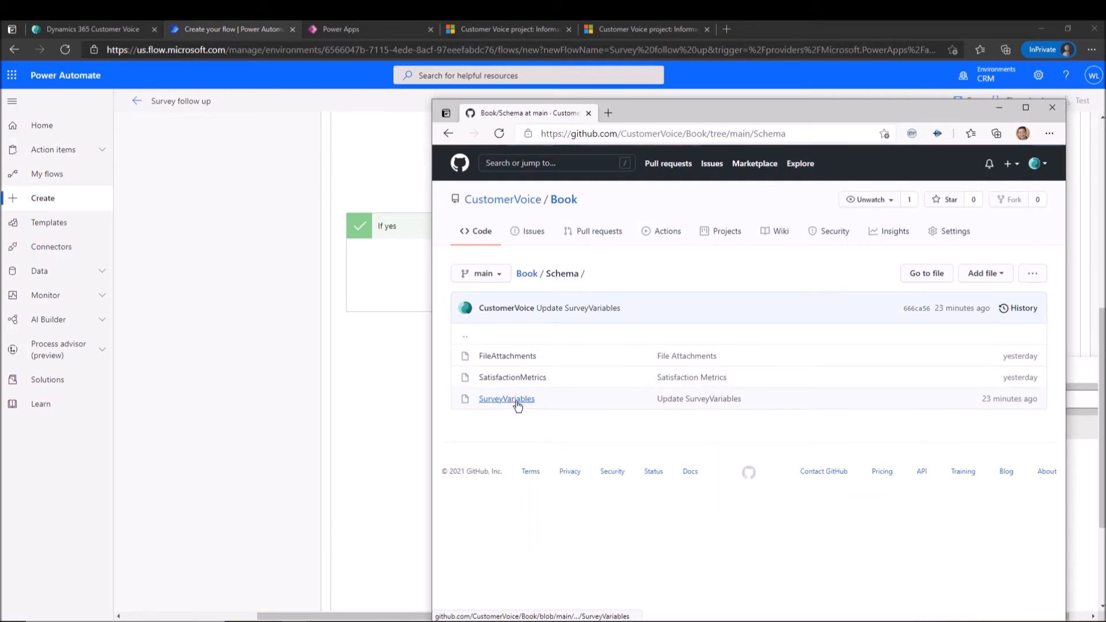
click(521, 398)
drag(487, 401, 496, 526)
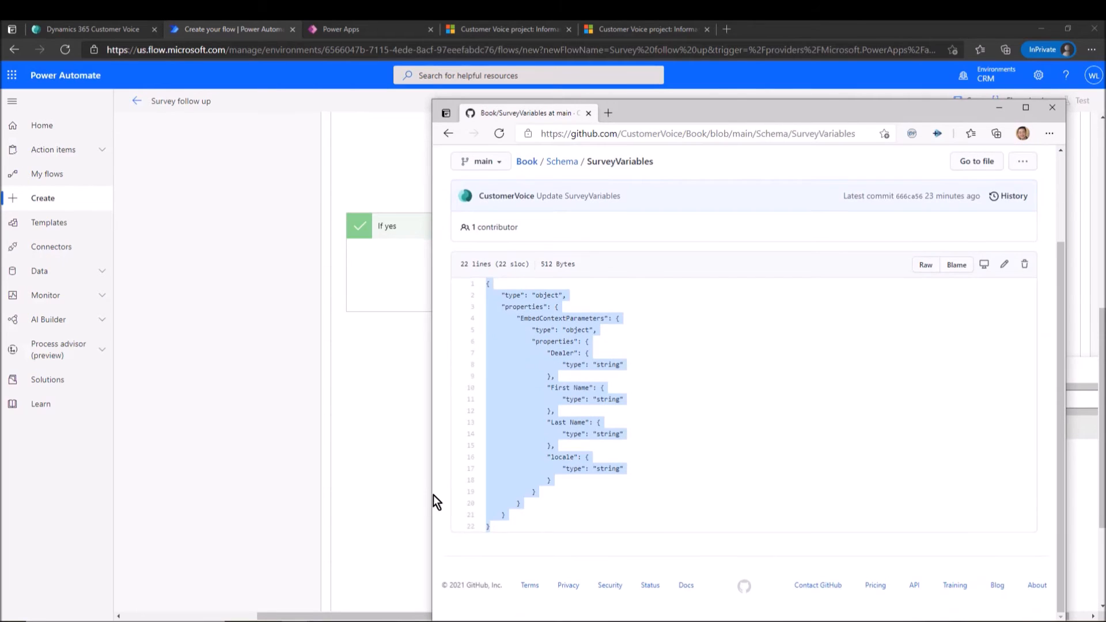
key(ctrl+c)
Return to Power Automate, paste the copied schema into the Parse JSON action and rename the action as "Get survey variables".
key(alt+Tab)
click(871, 387)
key(ctrl+v)
click(1005, 321)
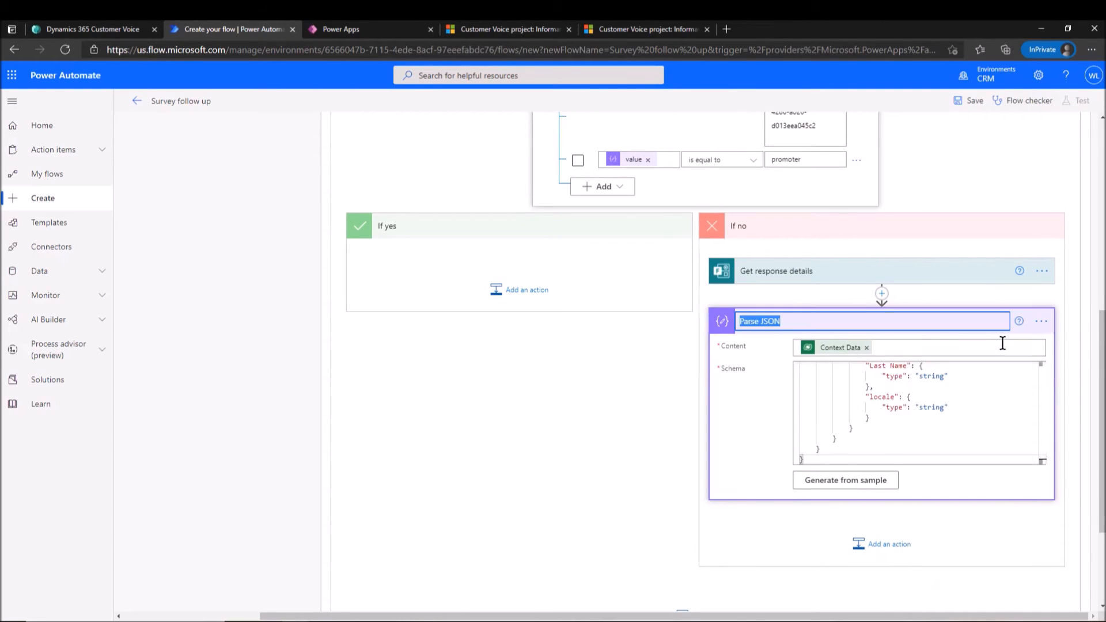
text(Get survye)
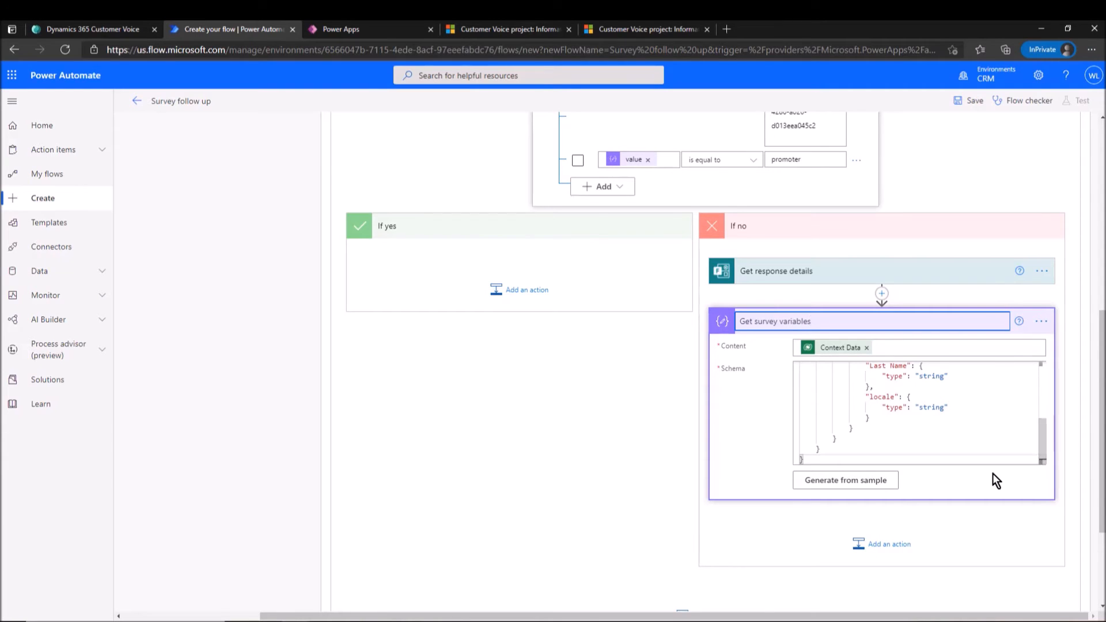
click(980, 520)
Add a Microsoft Dataverse List rows action after Get survey variables and set its table to Dealers.
click(888, 544)
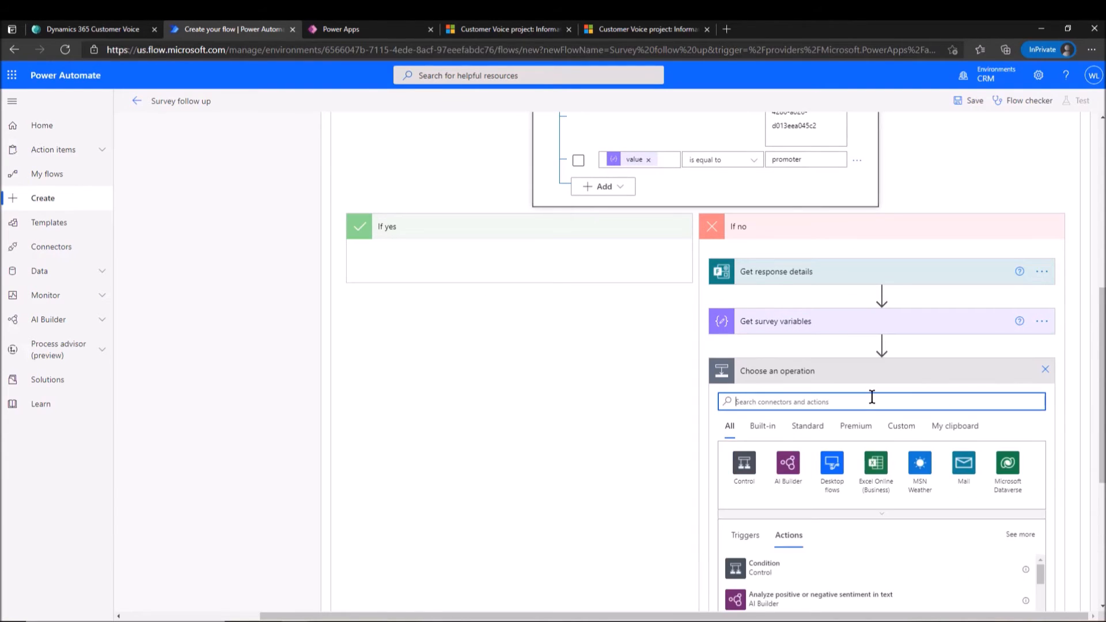
text(Datav)
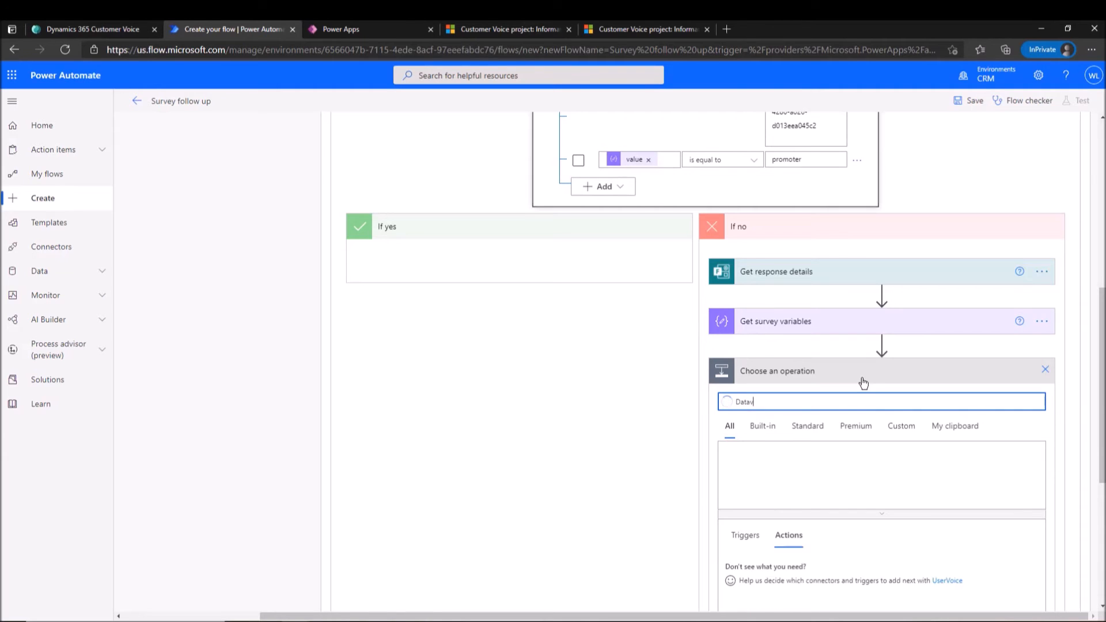
text(erse)
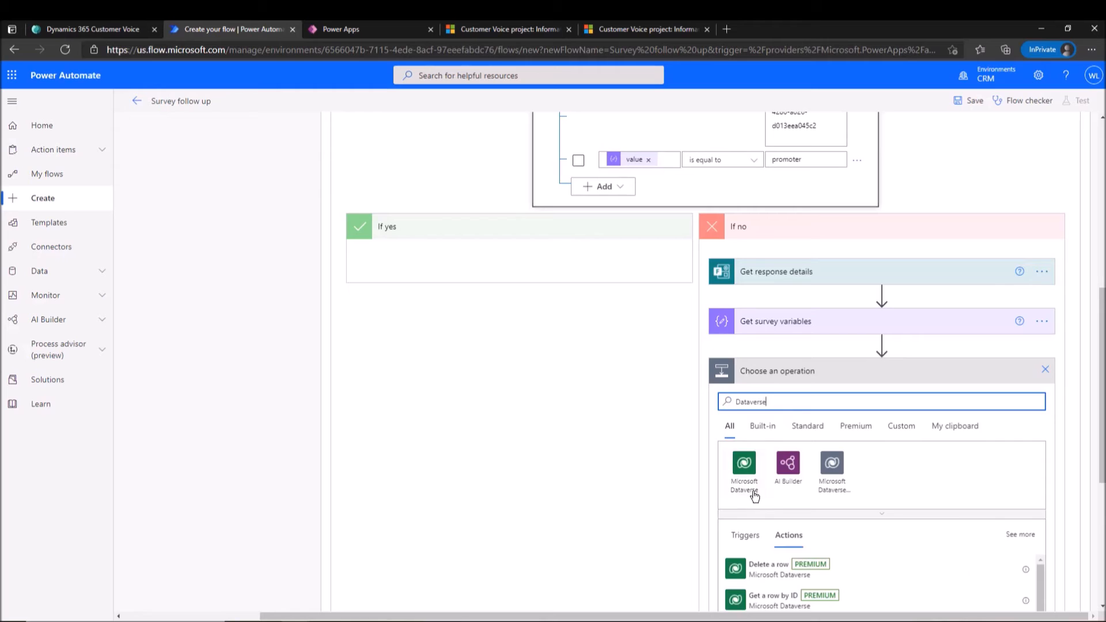
scroll(755, 495, down, 5)
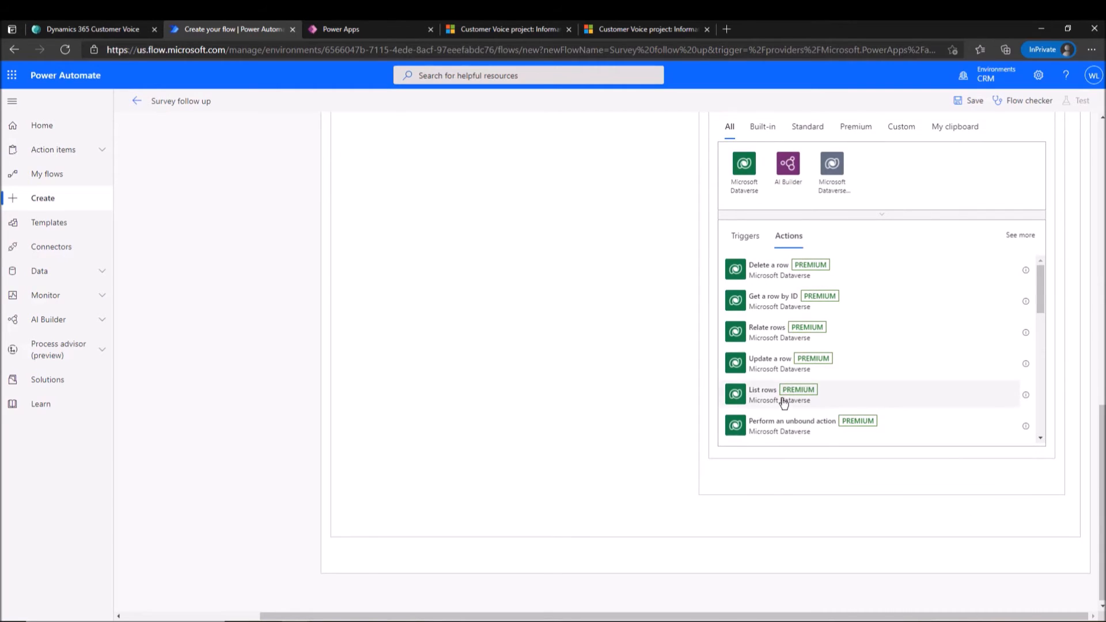
click(832, 396)
click(963, 304)
text(Dea)
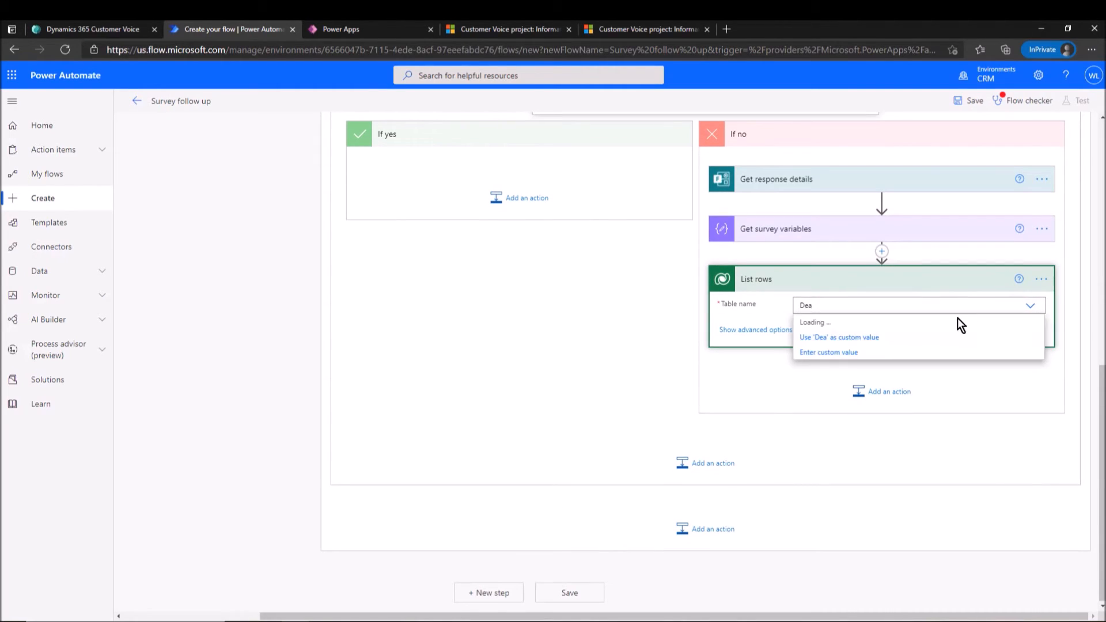
click(829, 323)
Filter the List rows action with new_dealer eq the quoted Dealer survey variable and set its row count to 1.
click(806, 332)
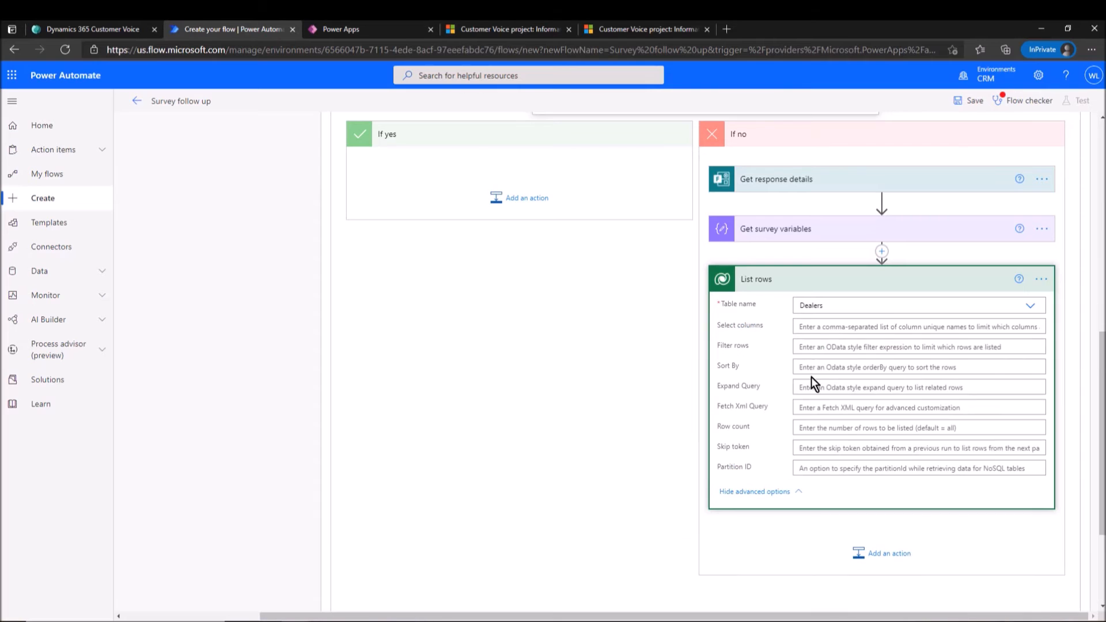
click(809, 347)
text(new_dealer eq ')
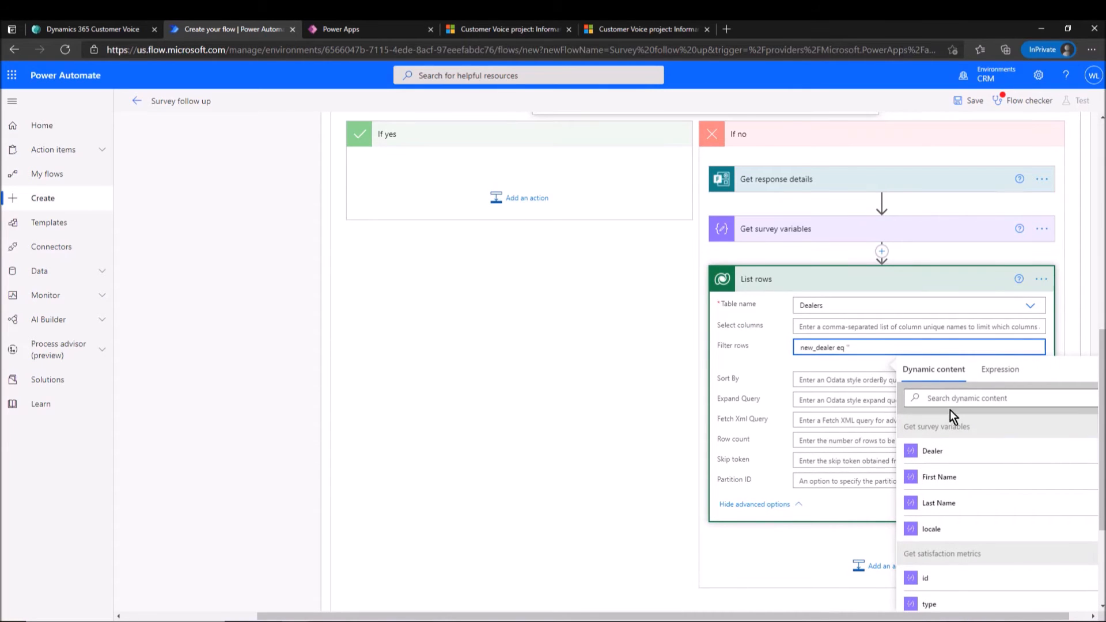
click(931, 451)
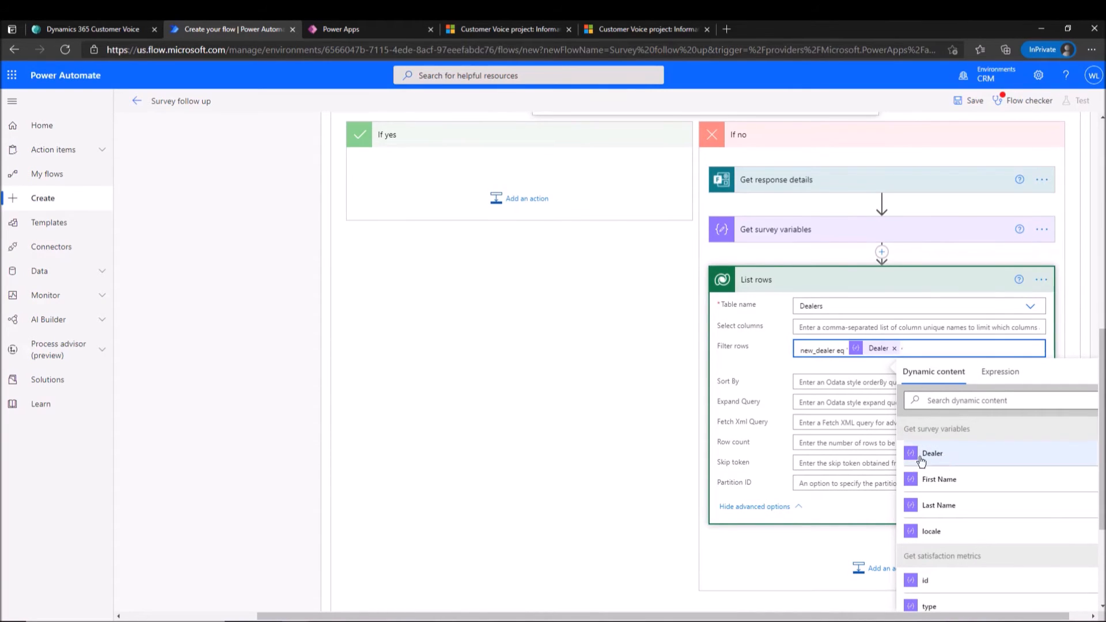
click(822, 440)
text(1)
Rename the List rows action as "Get dealer info".
click(1042, 292)
click(982, 311)
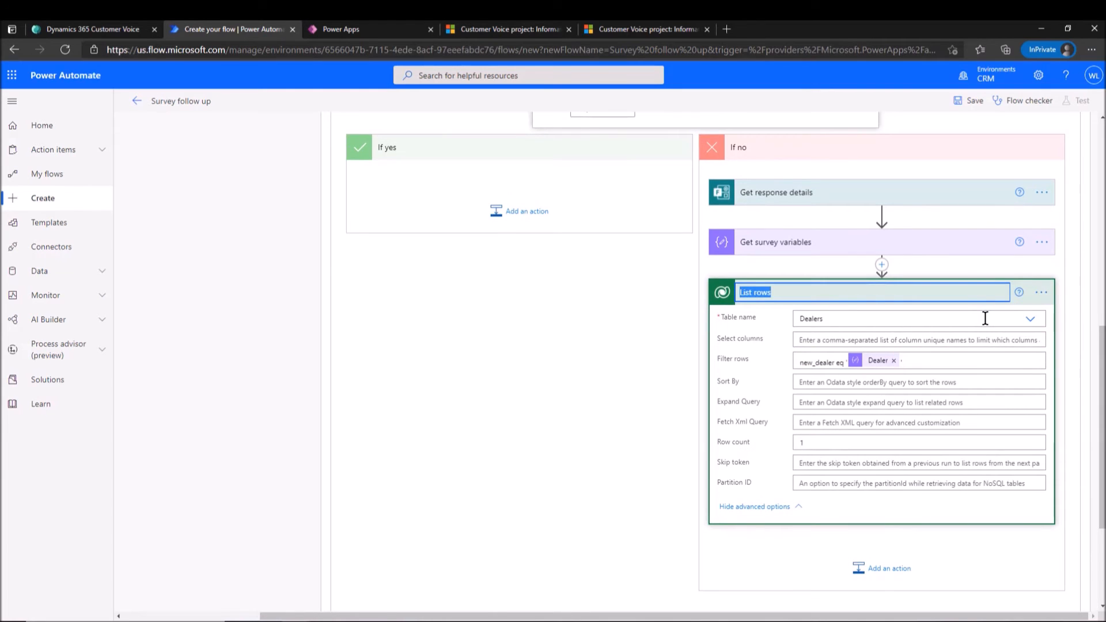
text(Get dealer info)
Add an Apply to each control after Get dealer info in the If no branch.
click(890, 568)
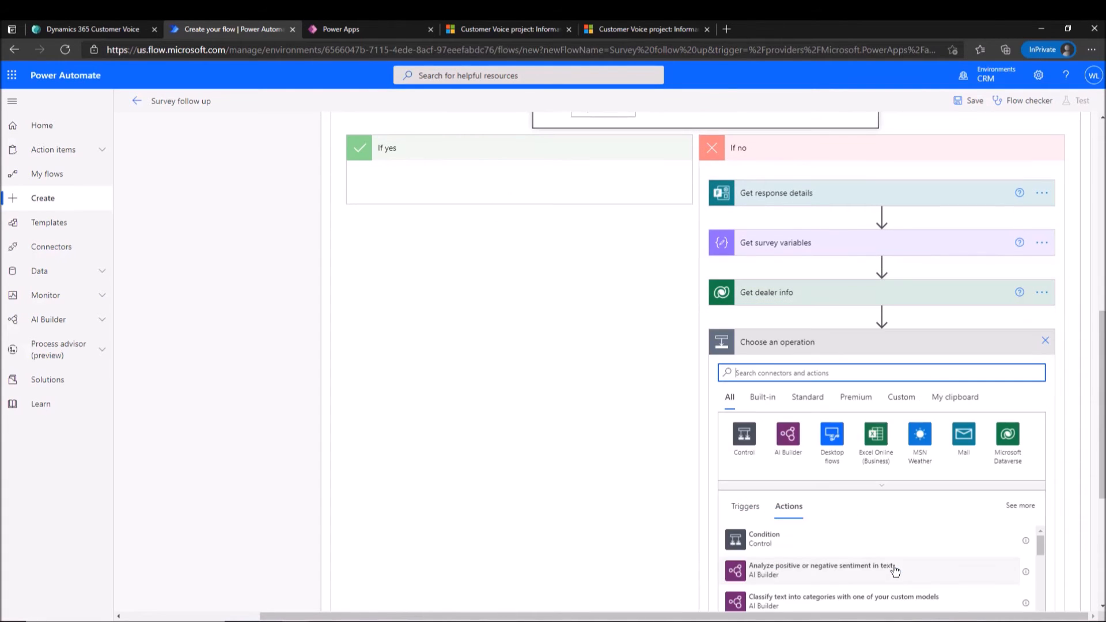
click(744, 443)
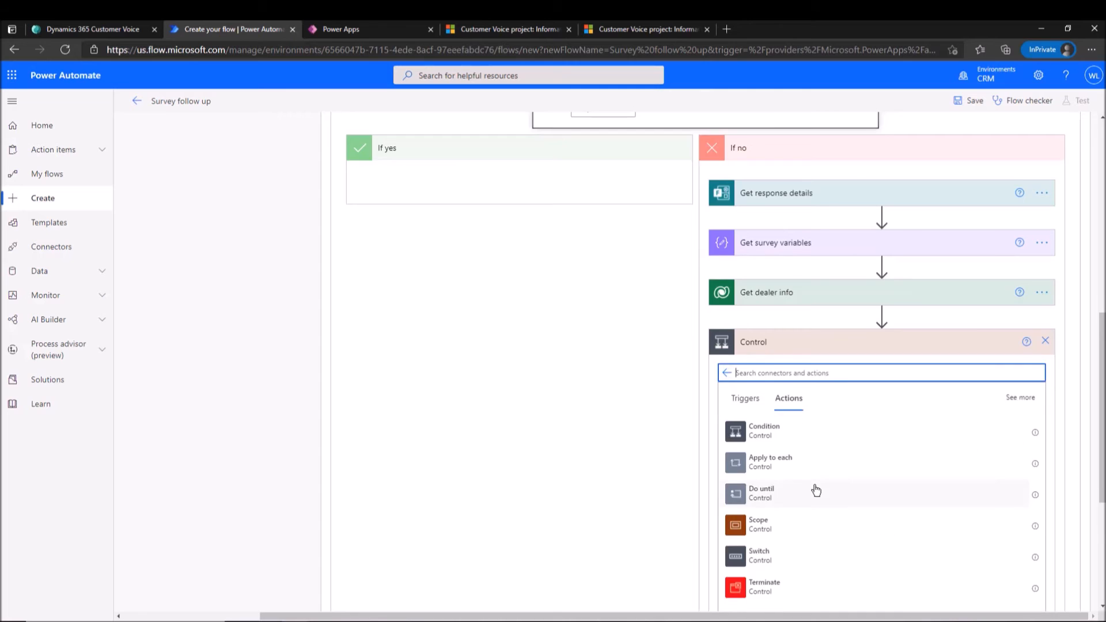
scroll(813, 461, down, 1)
click(798, 400)
Rename the new loop as "Apply to each dealer" and set its input to the value list from Get dealer info.
click(1042, 267)
click(978, 288)
click(940, 268)
text(dealer)
click(933, 305)
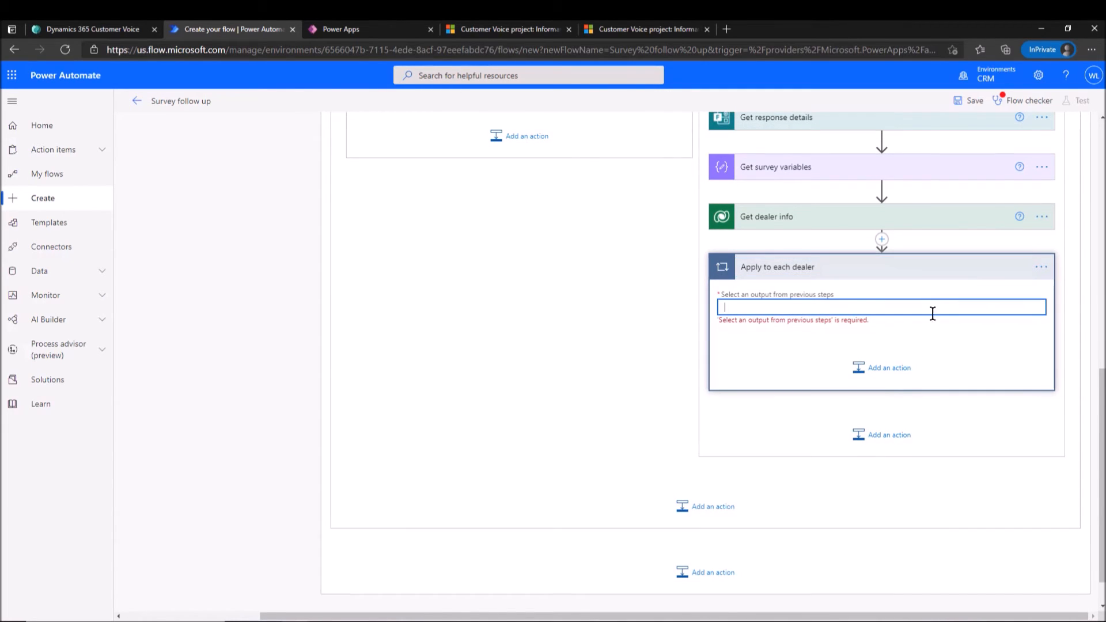
click(956, 425)
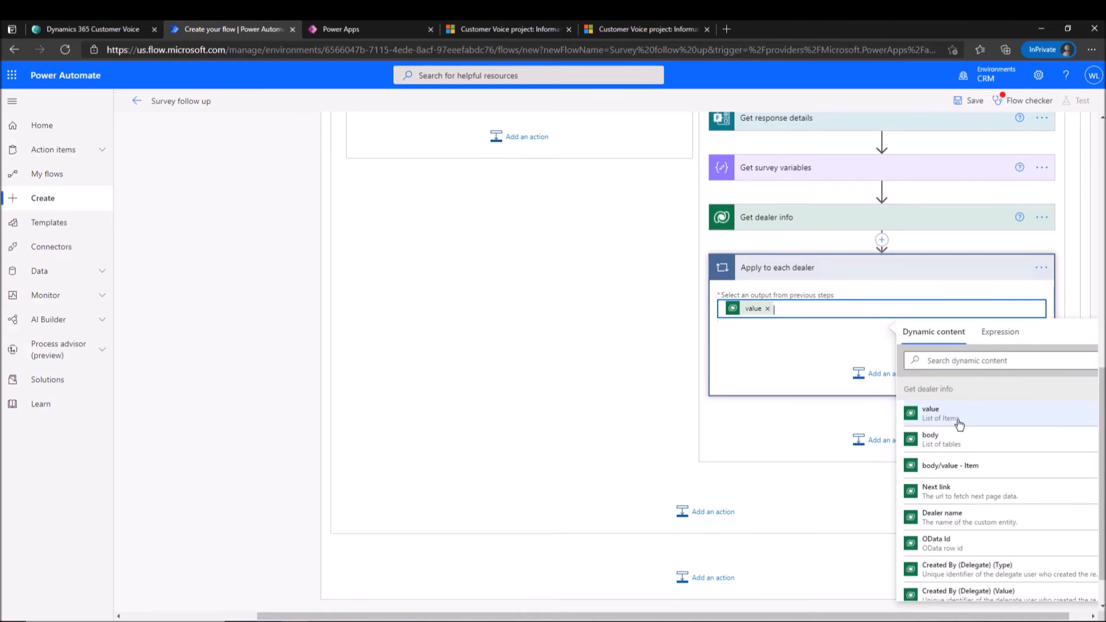
Add the Mail action "Send an email notification (V3)" inside the Apply to each dealer loop.
click(876, 375)
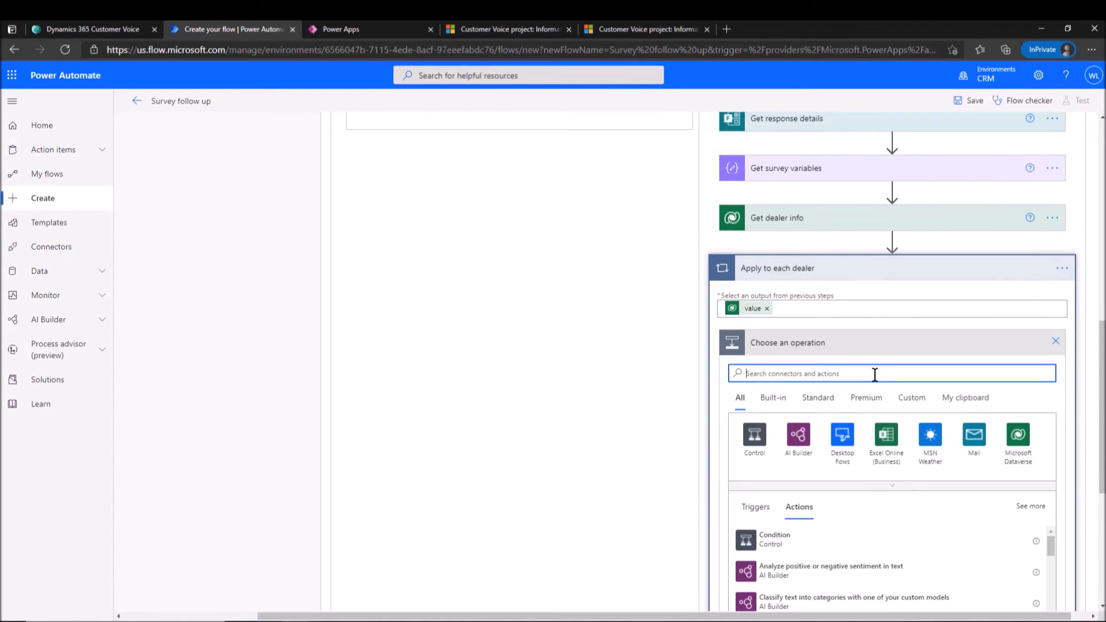
click(926, 461)
click(829, 429)
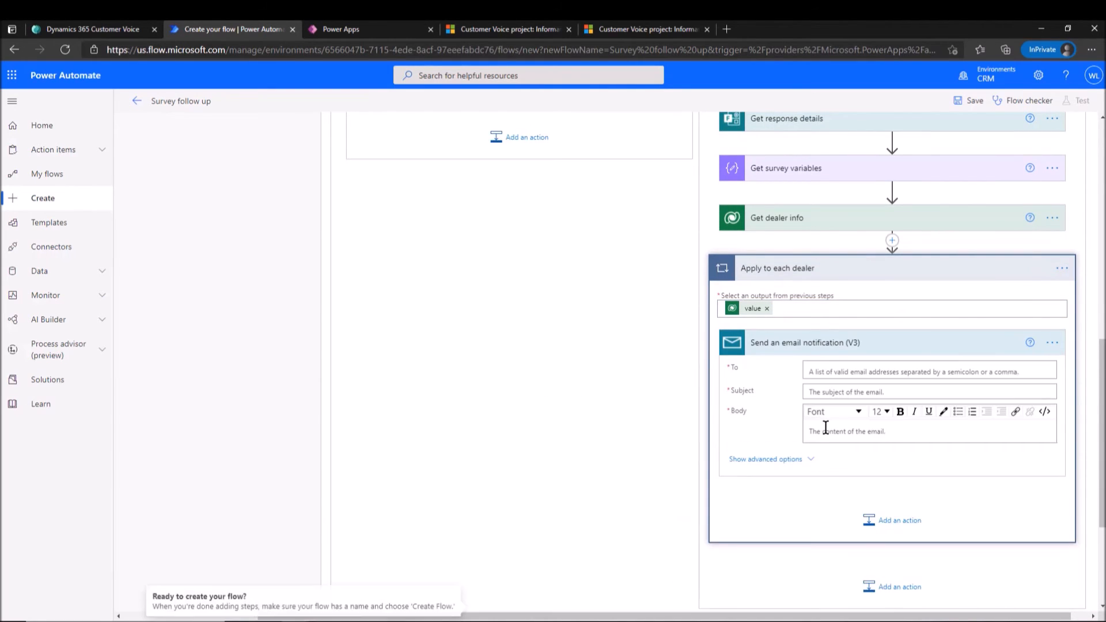
Address the email to the Email value from Get dealer info and set the subject to "Customer needs your attention".
click(839, 372)
click(971, 426)
text(email)
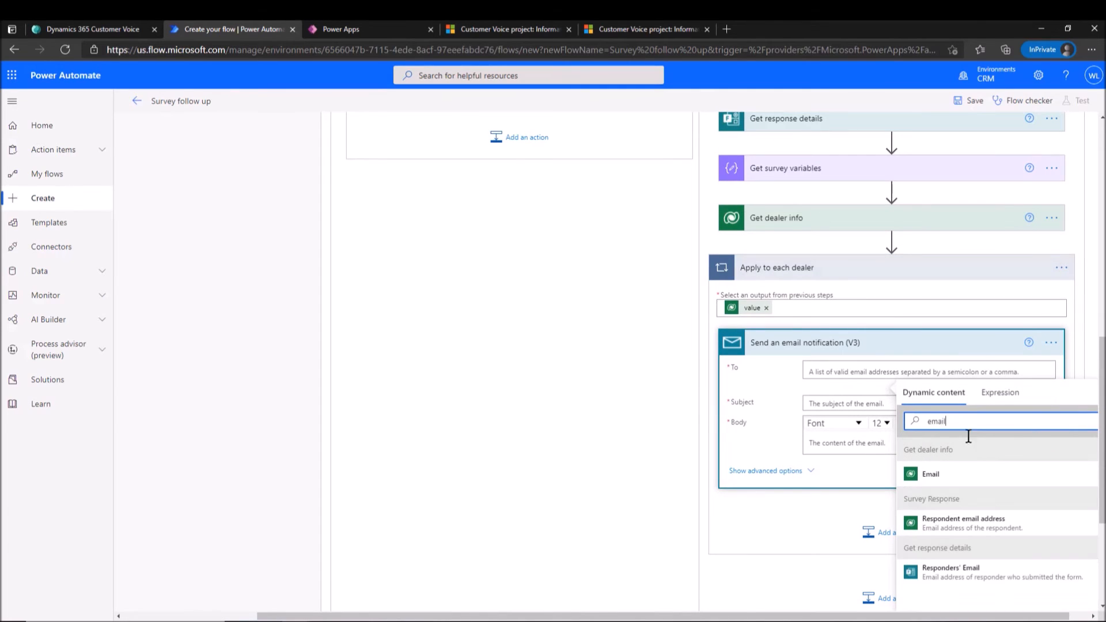
click(931, 471)
click(874, 403)
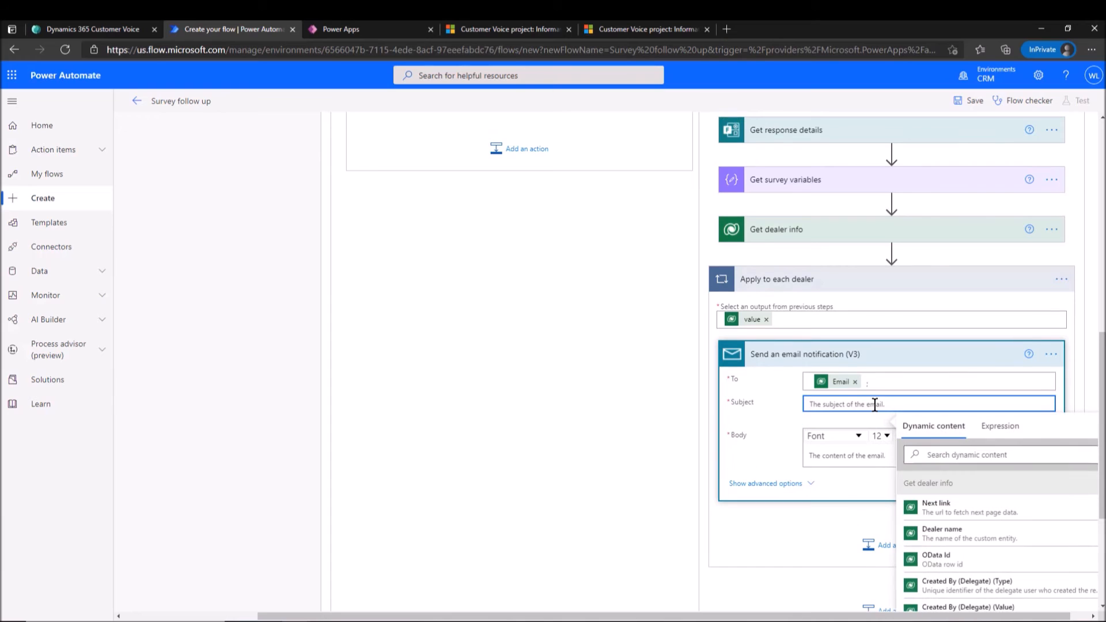
text(Customer needs your attention)
Paste the prepared template with the customer, submit date, feedback, NPS score and rating labels into the email body.
key(alt+Tab)
key(alt+Tab)
click(847, 455)
key(ctrl+v)
Insert the Survey Response values Respondent, Respondent email address and Submit date after the Customer, Email and Submit date labels.
click(985, 521)
text(res)
scroll(1038, 421, down, 4)
text(pond)
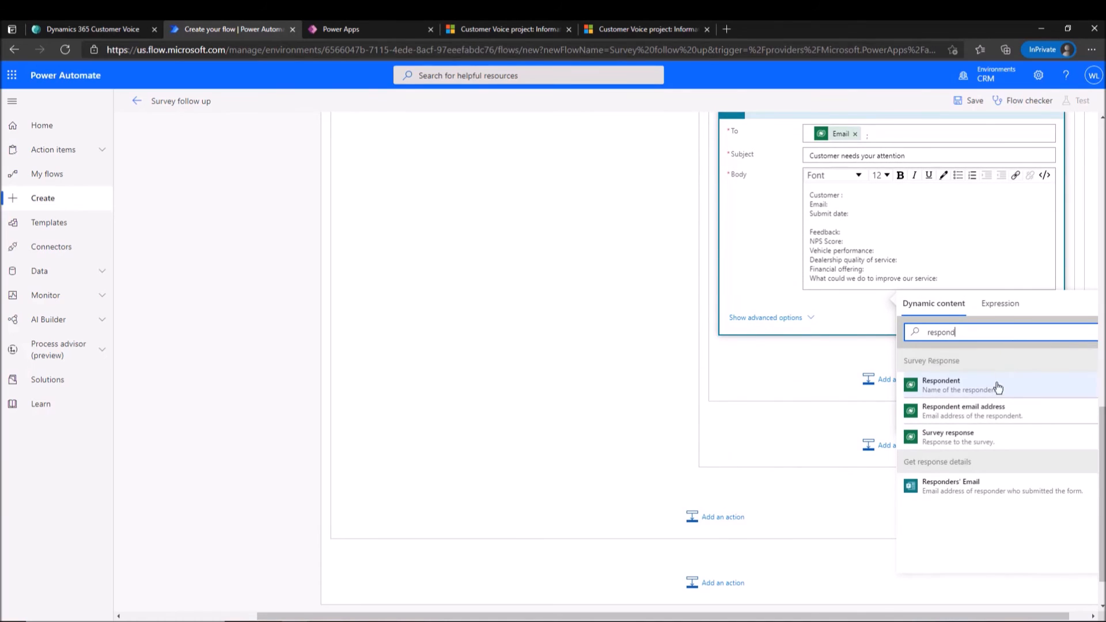
click(998, 388)
click(921, 210)
click(994, 416)
click(884, 224)
double_click(940, 341)
text(submi)
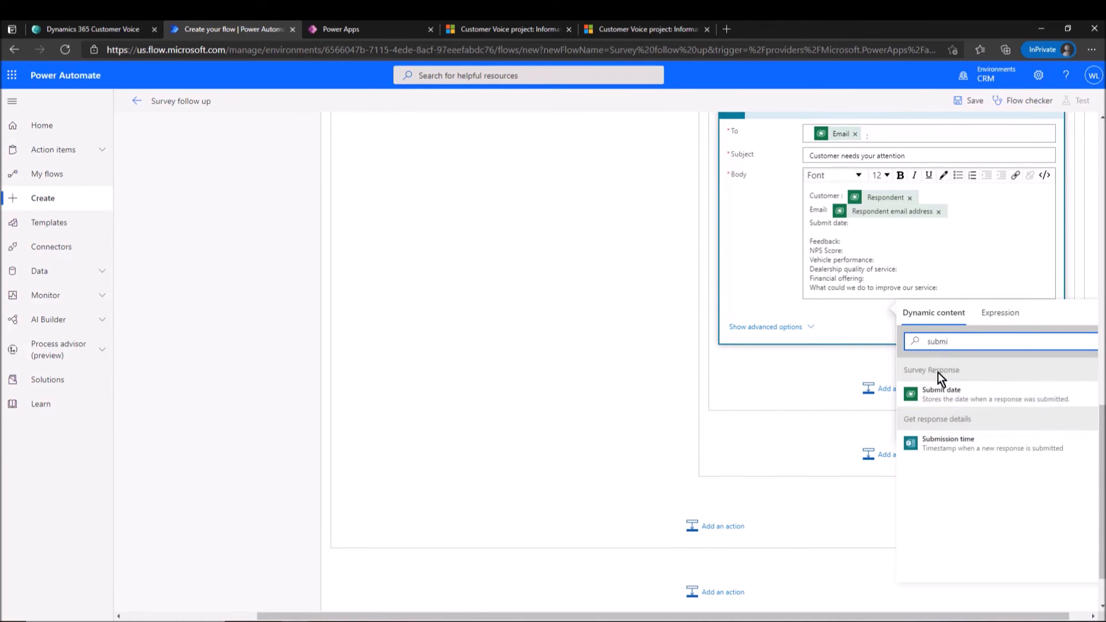
click(945, 394)
Insert the recommendation likelihood, vehicle performance and dealership quality of service answers from Get response details after their matching body labels.
drag(956, 346, 904, 347)
key(BackSpace)
scroll(926, 440, down, 15)
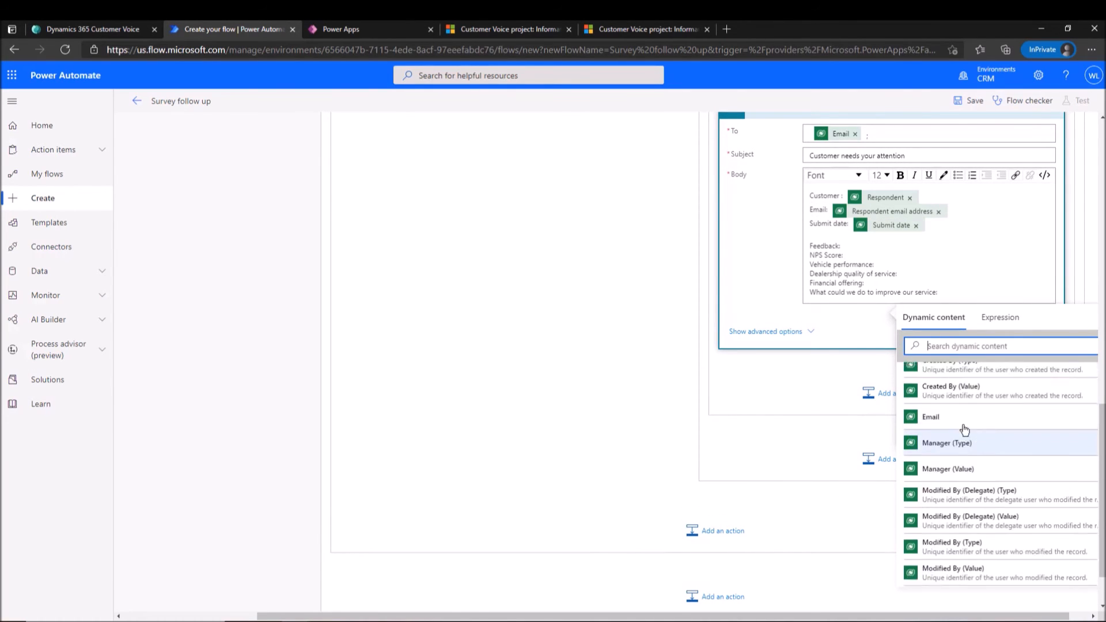
click(979, 457)
click(907, 279)
click(973, 448)
click(916, 292)
click(972, 523)
Insert the Financial offering and "What could we do to improve our service?" answers at their body labels, and save the flow.
click(905, 305)
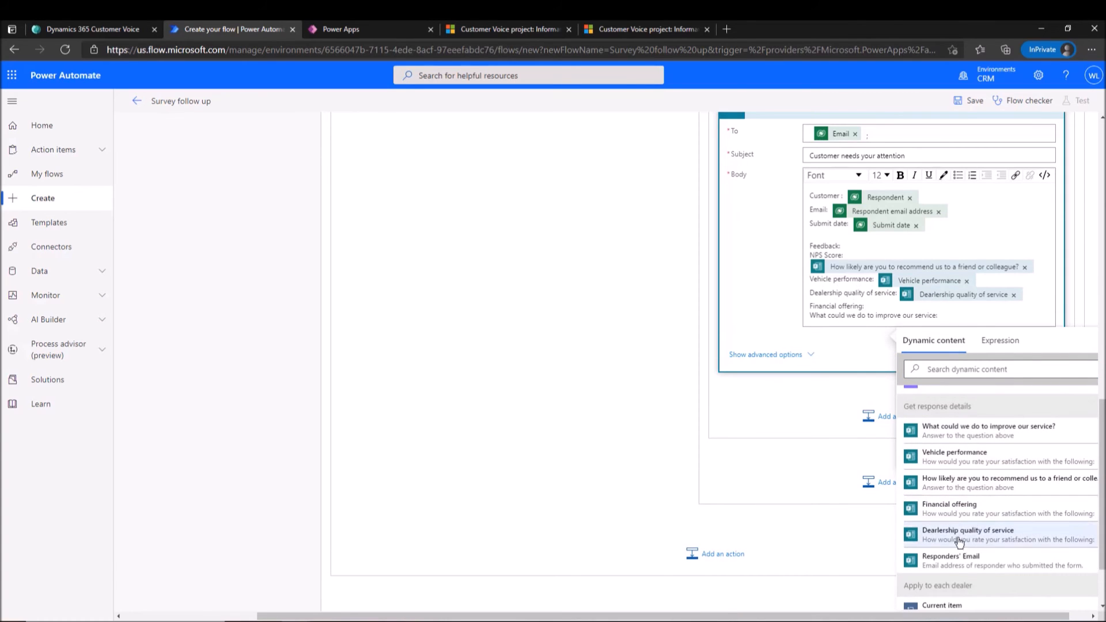
click(950, 507)
click(940, 318)
click(940, 431)
scroll(985, 190, up, 3)
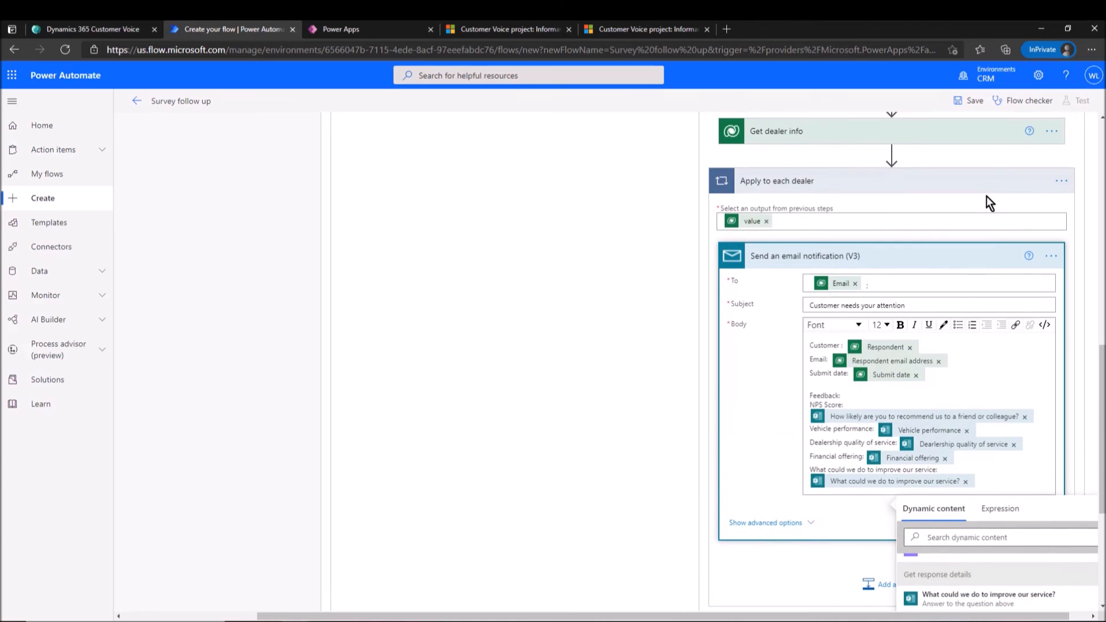
click(972, 101)
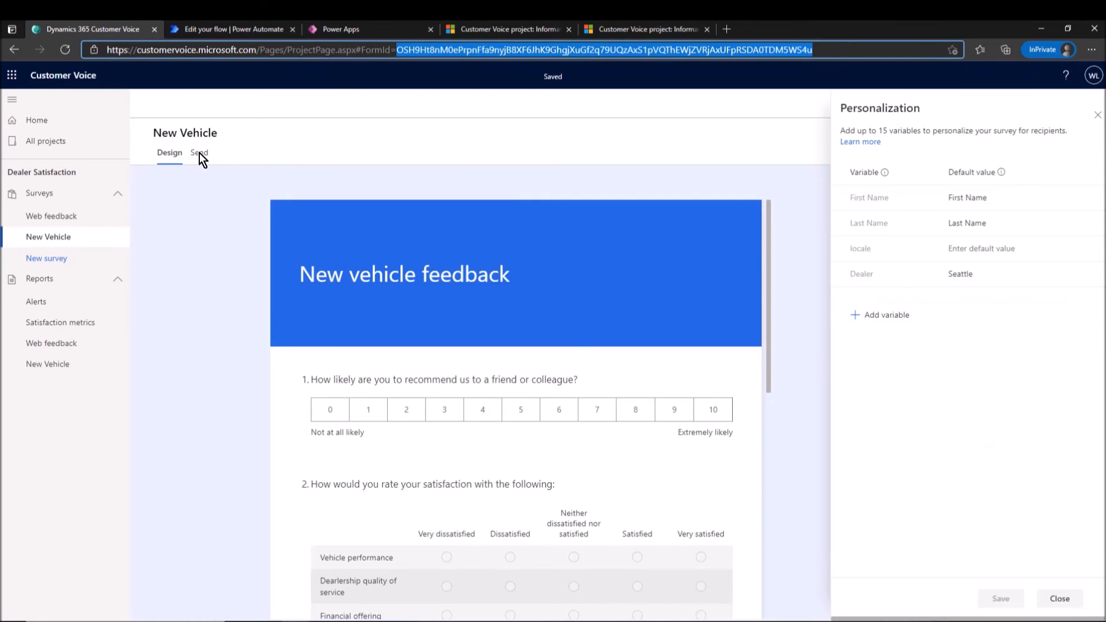
Open the survey links for sending the New Vehicle survey.
click(200, 153)
click(225, 198)
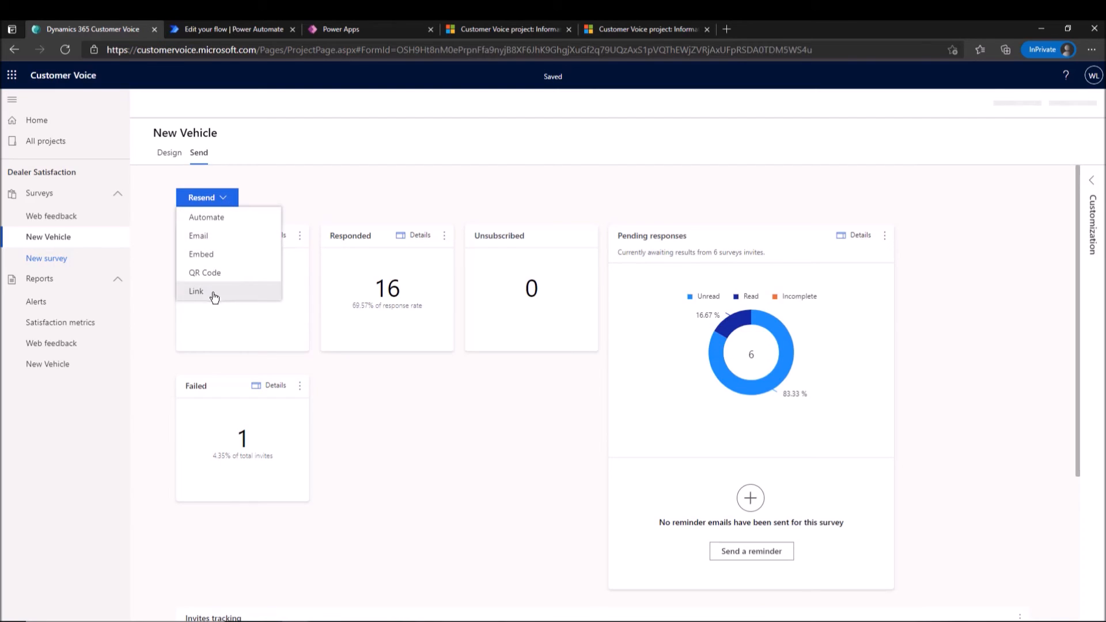
click(214, 295)
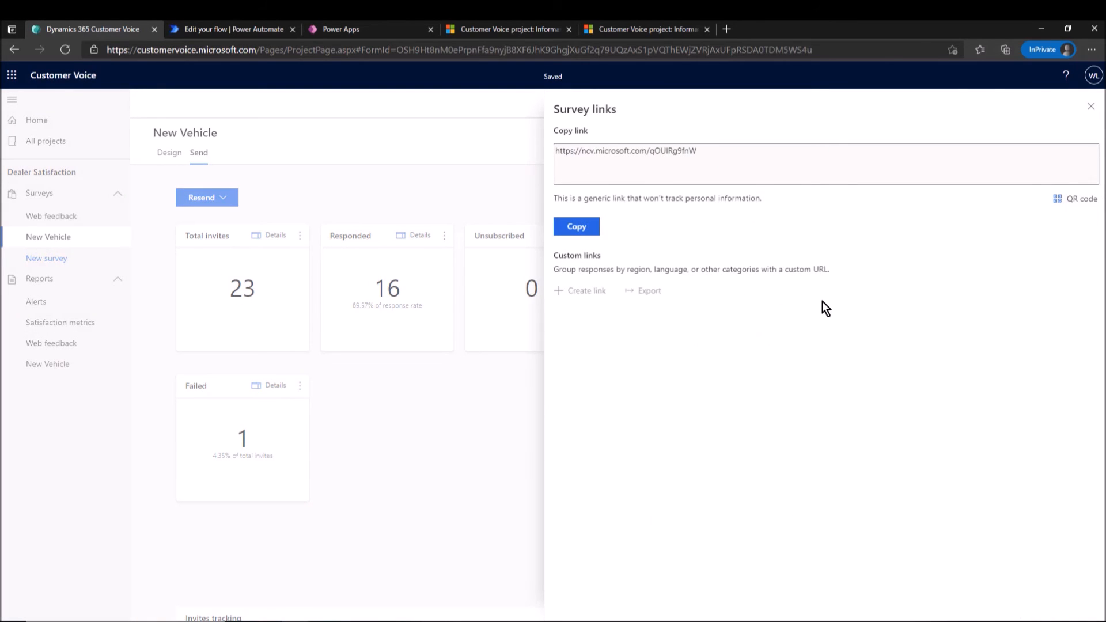
Create custom survey links based on the Dealer variable with the values Seattle and NewYork.
click(585, 292)
click(559, 177)
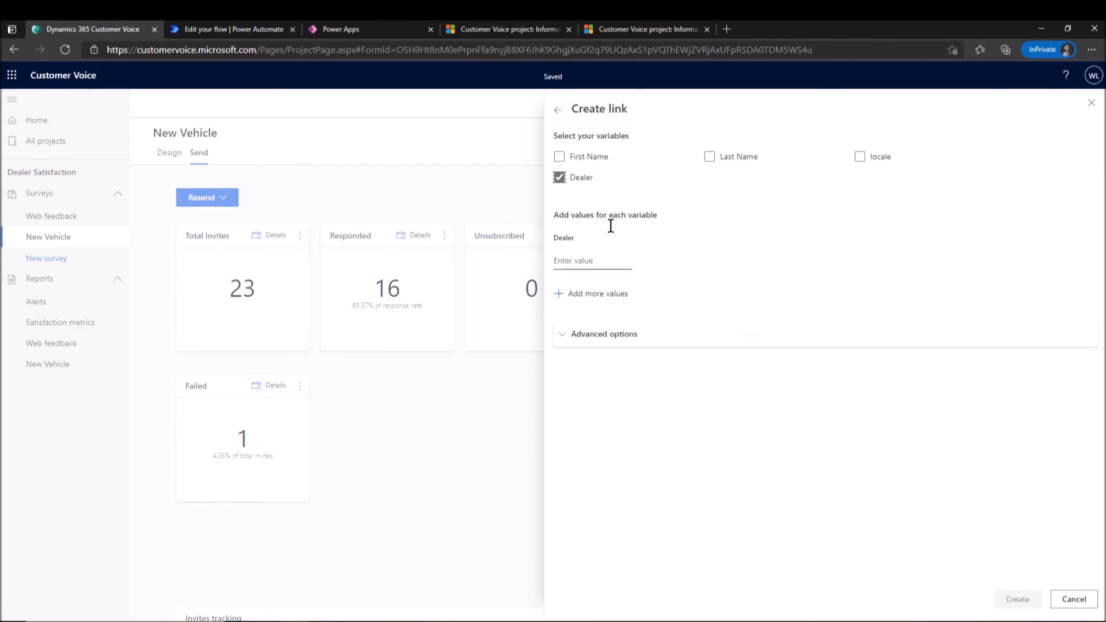
click(613, 266)
text(Seattle)
click(567, 294)
click(583, 290)
text(NewYork)
click(1015, 599)
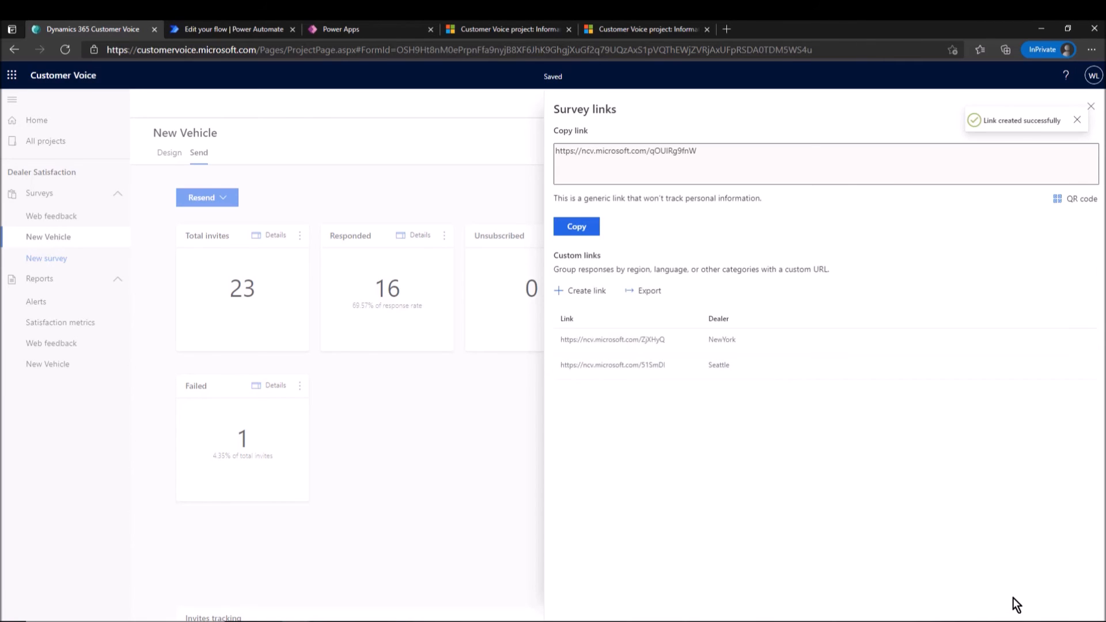
Copy the custom link for the Seattle dealer and open it in a new browser tab.
mouse_move(685, 374)
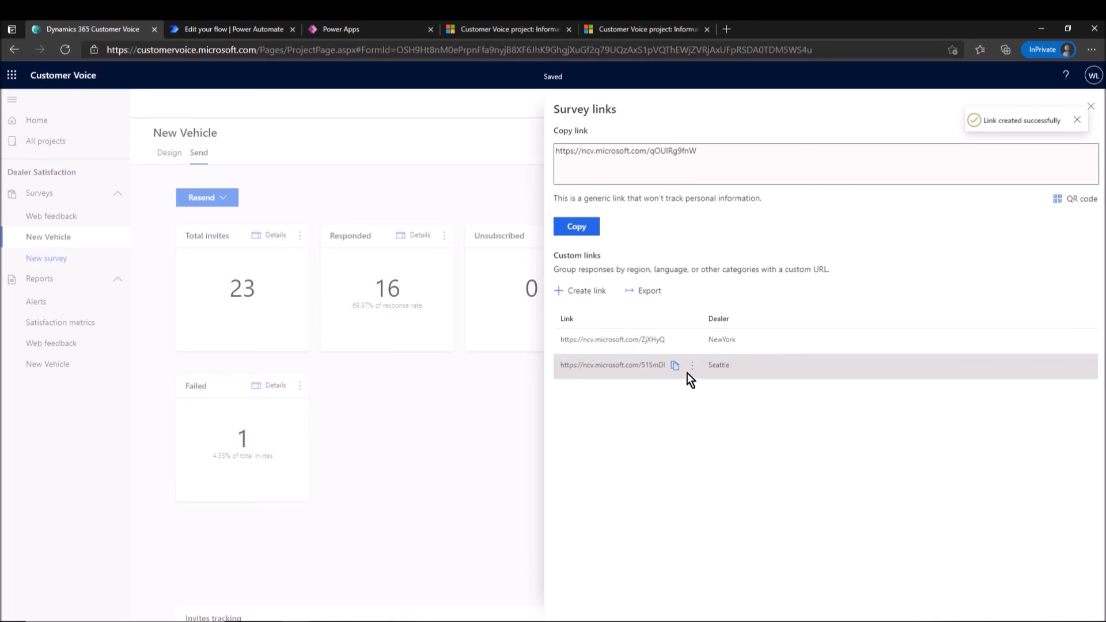
click(675, 366)
click(726, 28)
key(ctrl+v)
key(Return)
Submit a response rated 0, with vehicle performance very dissatisfied, both other ratings neutral, and the comment "Vehicle does not start today".
click(611, 511)
scroll(613, 514, down, 3)
click(612, 432)
text(Vehicle does not)
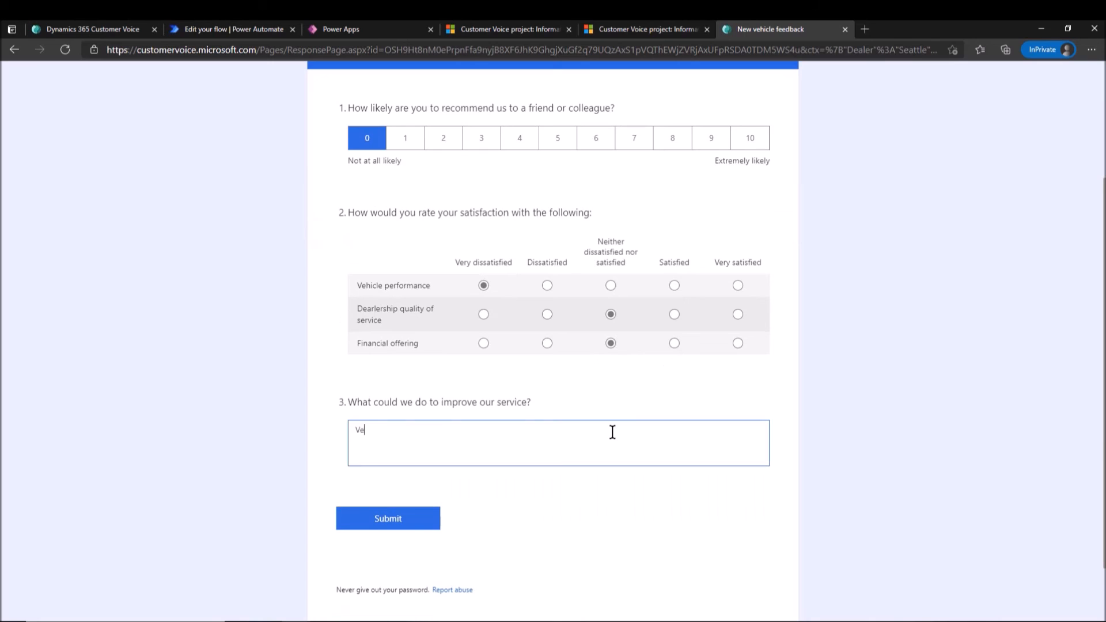
text( start today)
click(402, 524)
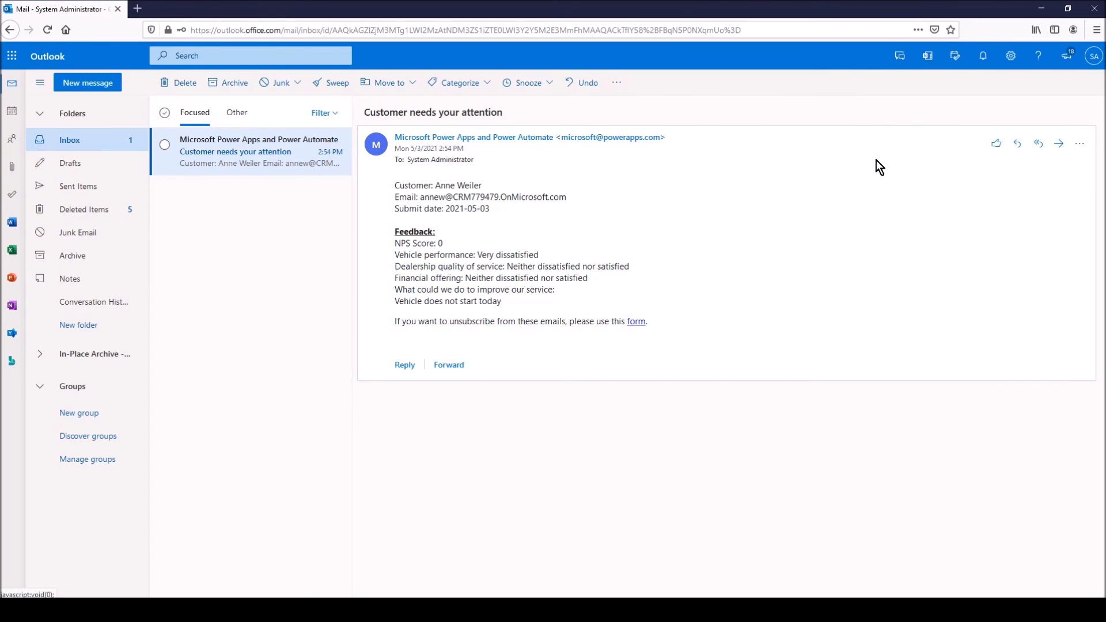